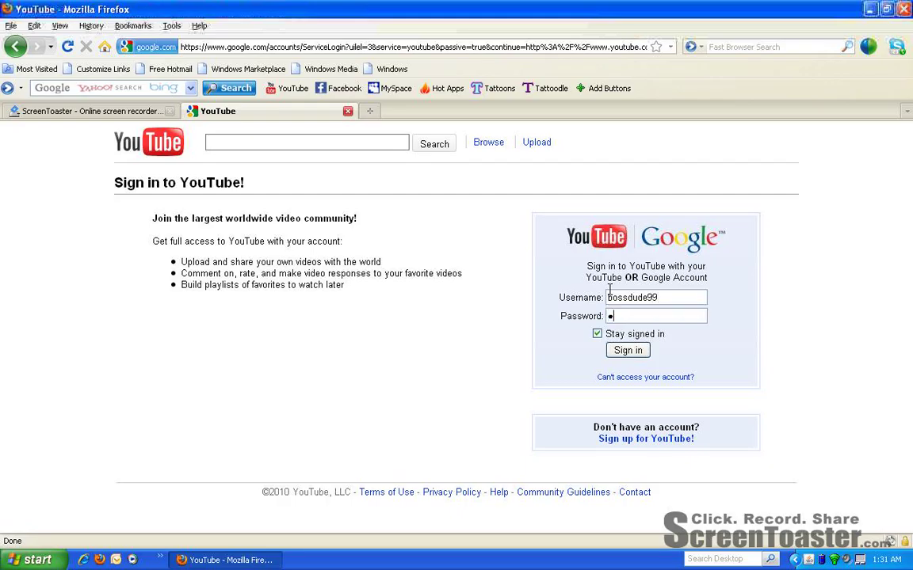
Submit the YouTube sign-in and choose to apply anyway to reach the Partner Program application form
{"action": "key", "text": "Return"}
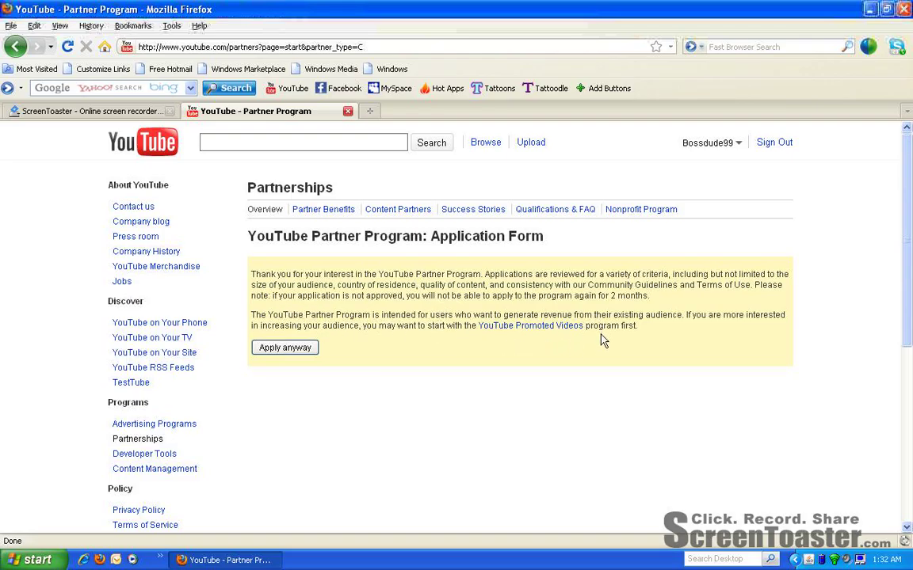
{"action": "left_click", "coordinate": [287, 350]}
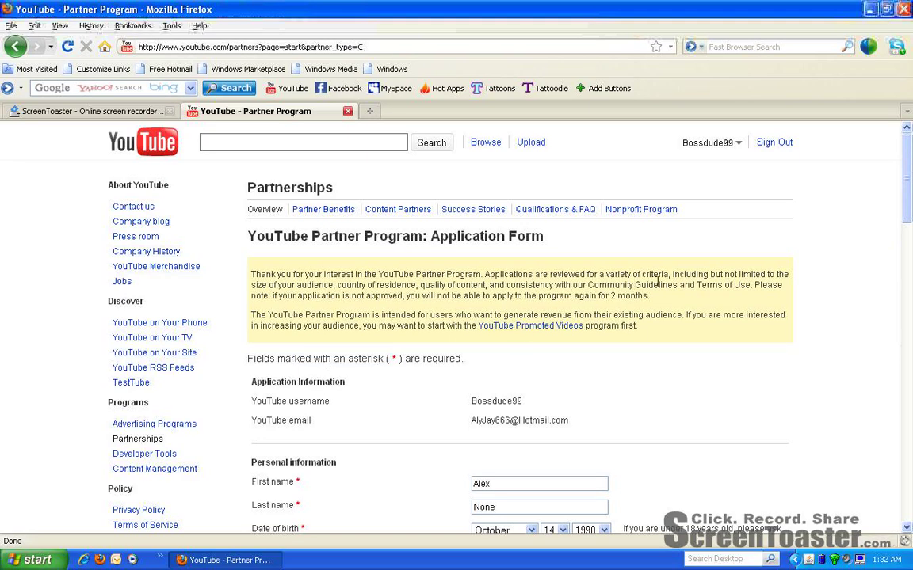
In the personal information section, set the application as being on behalf of Myself
{"action": "left_click_drag", "start_coordinate": [910, 192], "coordinate": [910, 268]}
{"action": "left_click_drag", "start_coordinate": [569, 148], "coordinate": [473, 147]}
{"action": "left_click", "coordinate": [440, 175]}
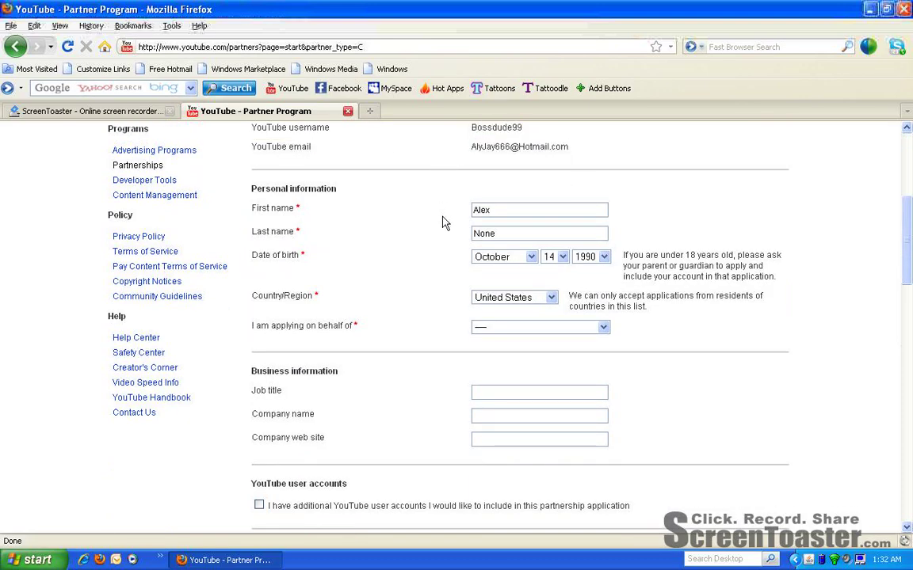
{"action": "left_click", "coordinate": [491, 328]}
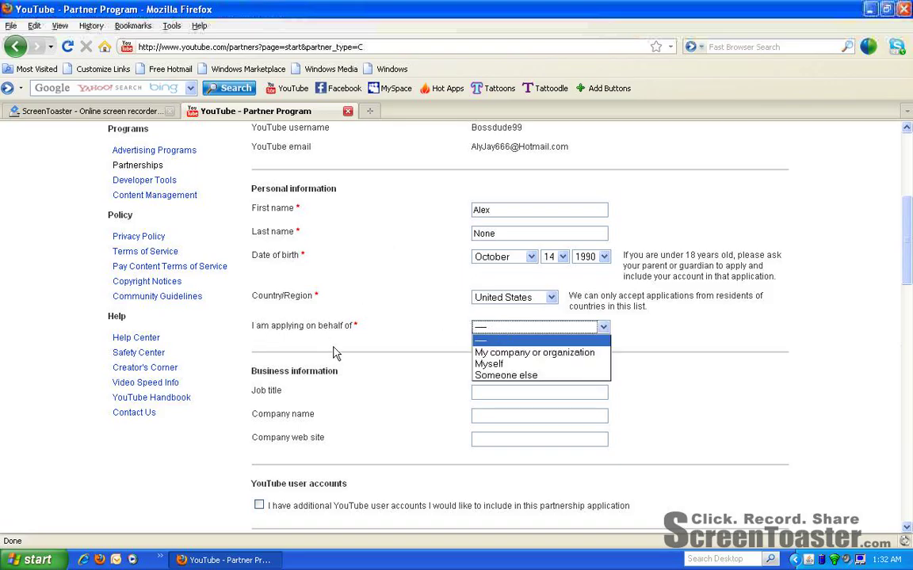
{"action": "left_click", "coordinate": [525, 363]}
Fill in the business information with the job title "car dealership" and the company name "Jeep"
{"action": "left_click", "coordinate": [478, 395]}
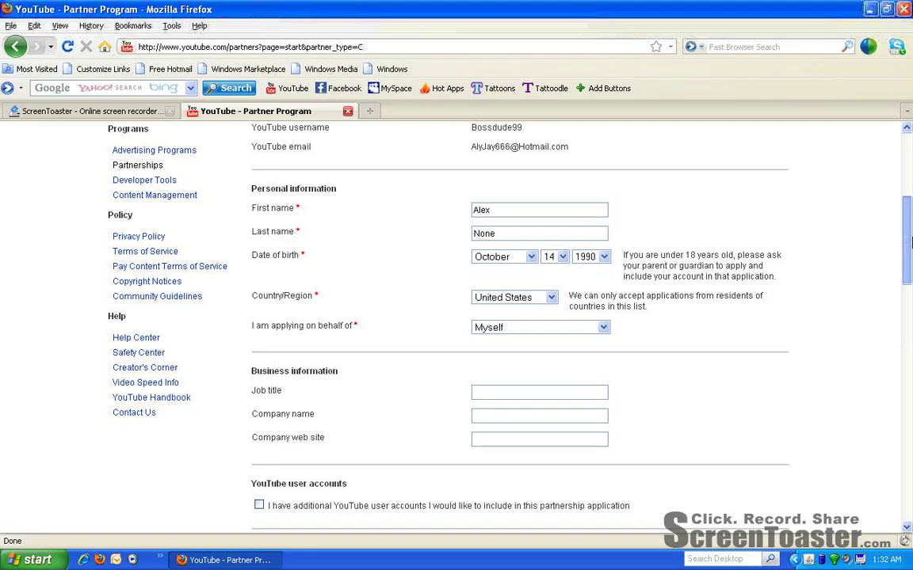
{"action": "left_click_drag", "start_coordinate": [911, 243], "coordinate": [911, 248]}
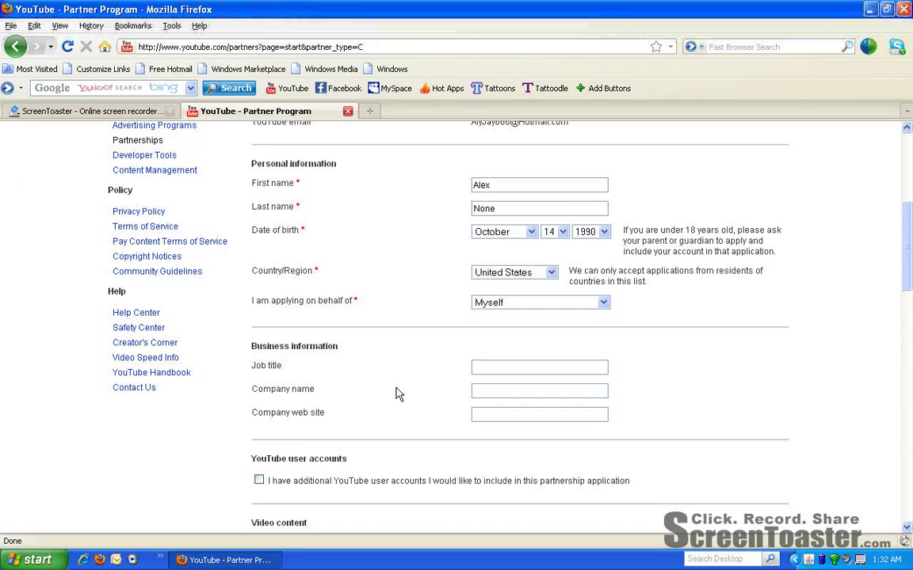
{"action": "type", "text": "car d"}
{"action": "type", "text": "ealership"}
{"action": "type", "text": "Jeep"}
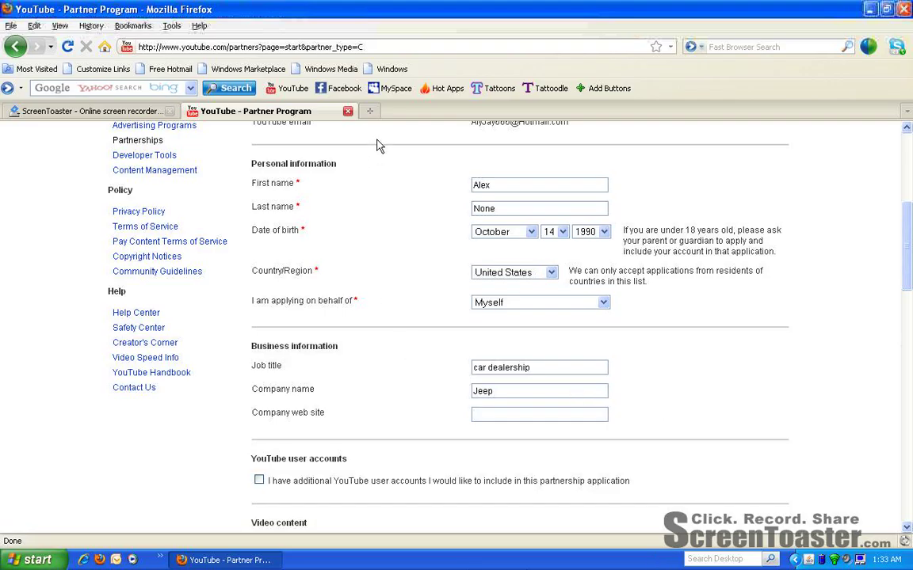
{"action": "left_click", "coordinate": [370, 113]}
{"action": "left_click", "coordinate": [263, 47]}
{"action": "type", "text": "jeep.com"}
{"action": "key", "text": "Return"}
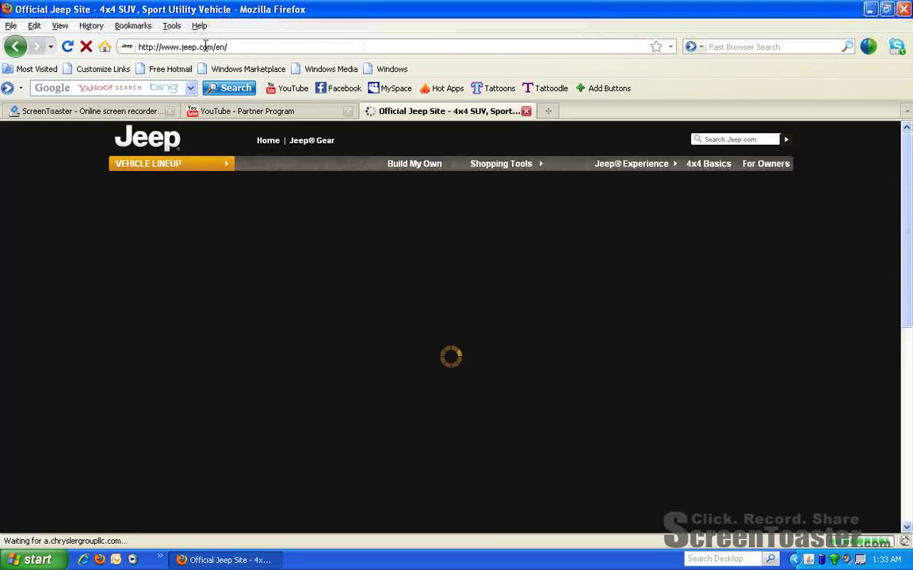
{"action": "left_click", "coordinate": [206, 46]}
{"action": "key", "text": "ctrl+c"}
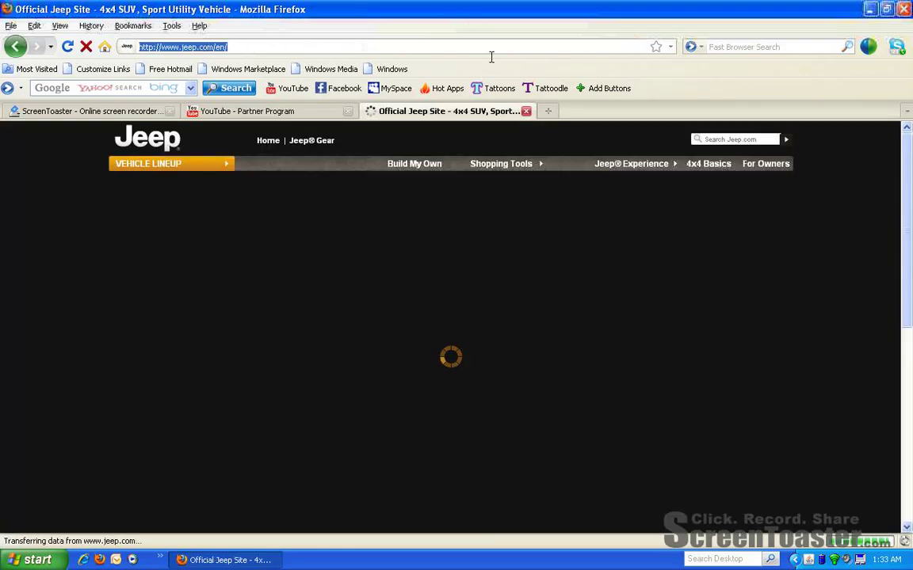
{"action": "left_click", "coordinate": [525, 111]}
{"action": "key", "text": "ctrl+v"}
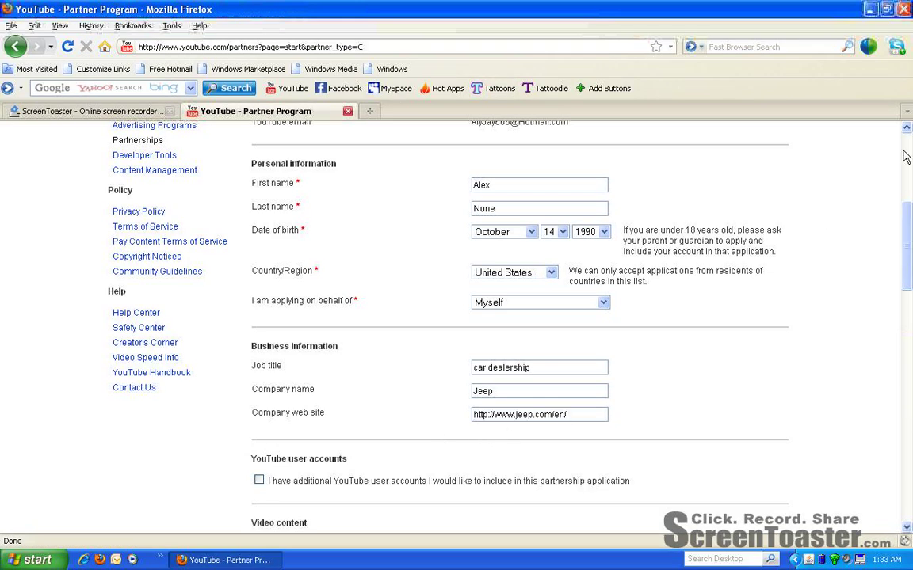
Describe the industry as Web Production, Video Blogger and Other, specifying "Tutorials" for Other
{"action": "scroll", "coordinate": [908, 258], "scroll_direction": "down", "scroll_amount": 2}
{"action": "scroll", "coordinate": [908, 257], "scroll_direction": "down", "scroll_amount": 2}
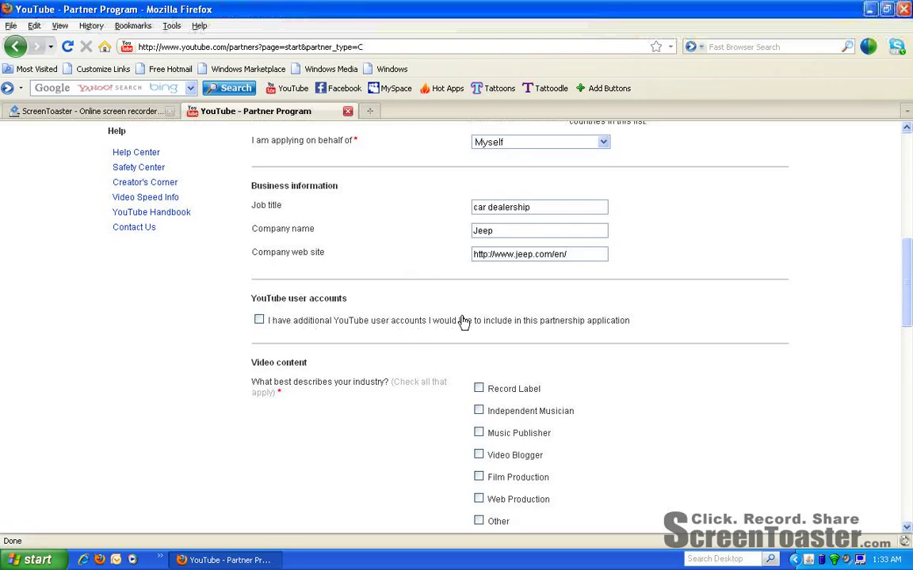
{"action": "scroll", "coordinate": [888, 294], "scroll_direction": "down", "scroll_amount": 3}
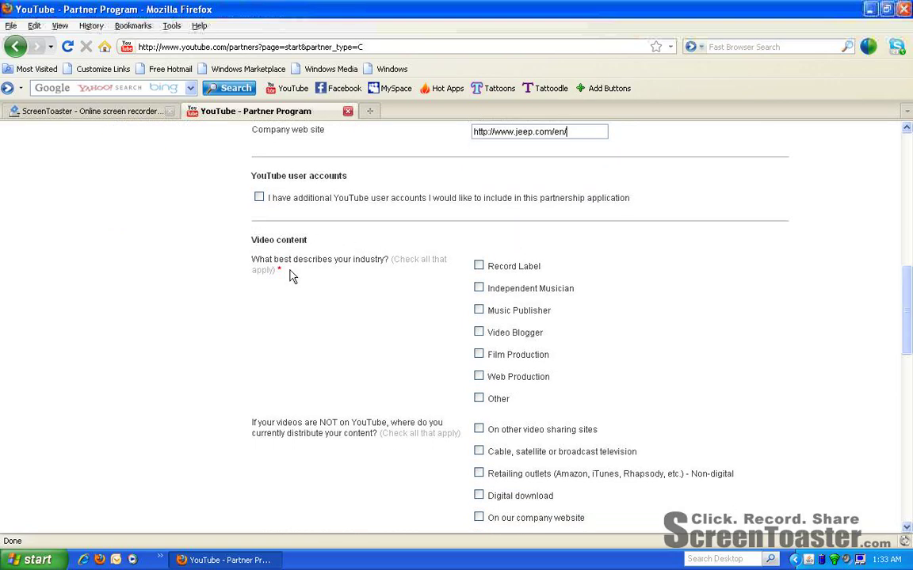
{"action": "left_click", "coordinate": [480, 377]}
{"action": "left_click_drag", "start_coordinate": [906, 312], "coordinate": [907, 323]}
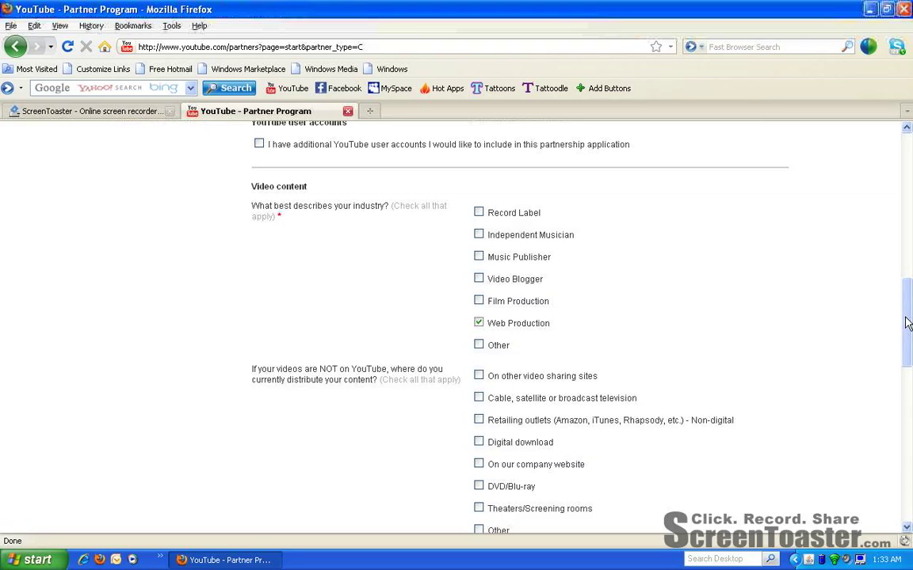
{"action": "left_click", "coordinate": [479, 279]}
{"action": "left_click", "coordinate": [480, 346]}
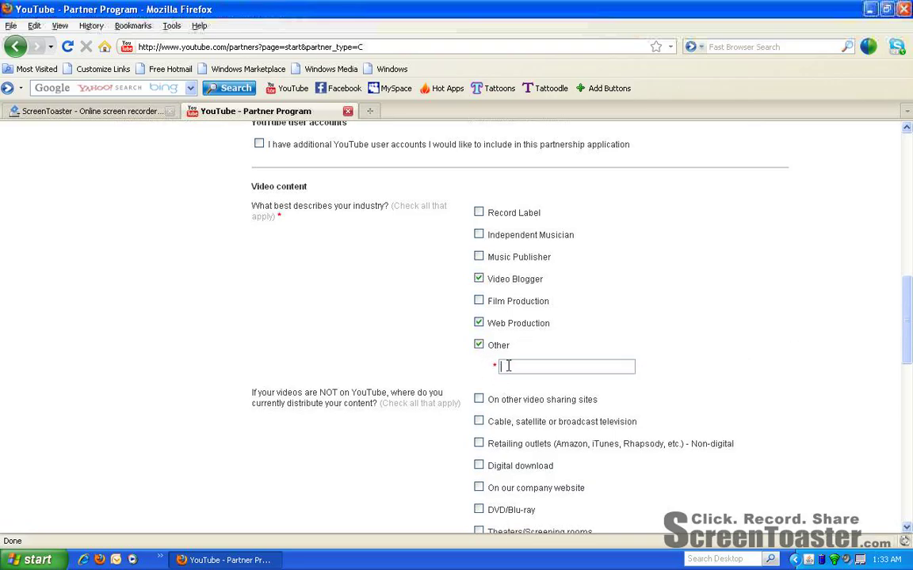
{"action": "type", "text": "Tutorials"}
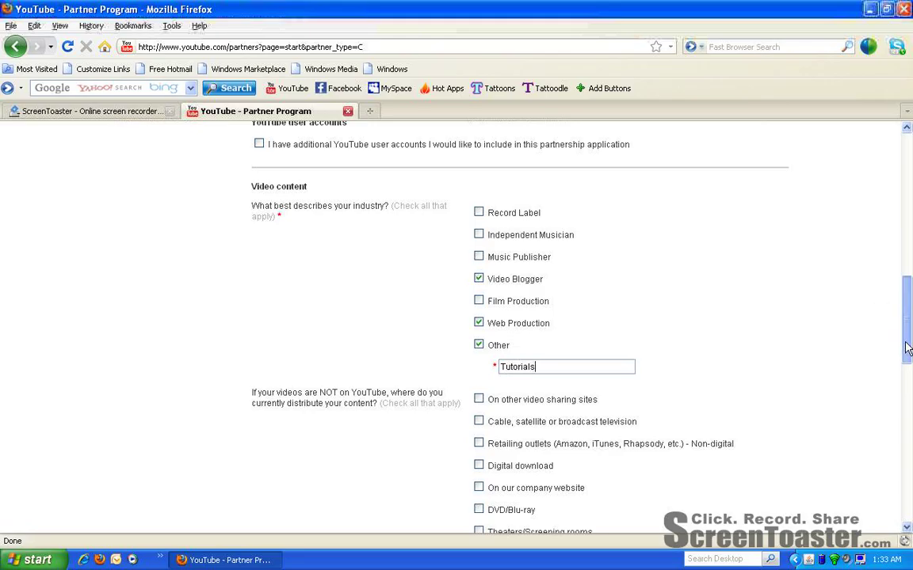
Mark the content as distributed on other video sharing sites and specify the website dailymotion.com
{"action": "scroll", "coordinate": [908, 349], "scroll_direction": "down", "scroll_amount": 4}
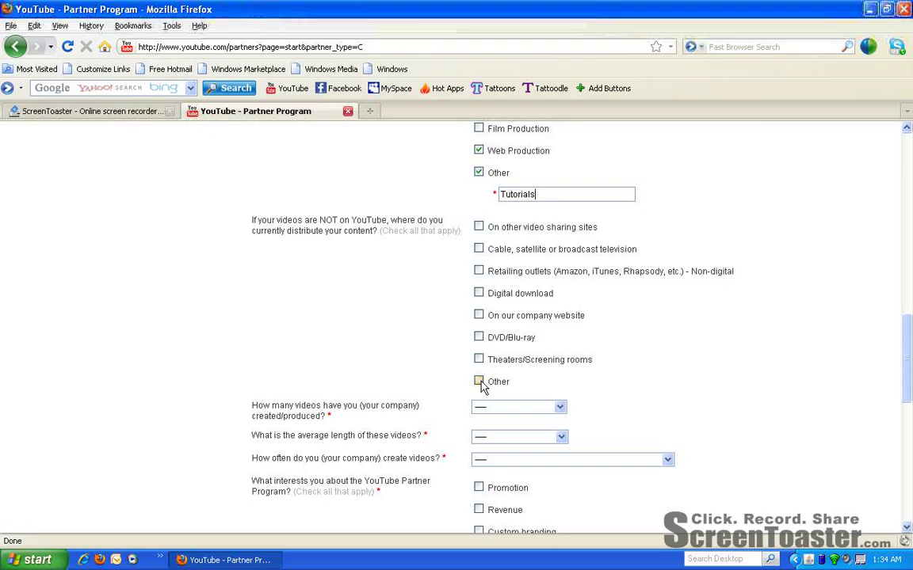
{"action": "left_click", "coordinate": [479, 227]}
{"action": "left_click", "coordinate": [599, 250]}
{"action": "type", "text": "dailymotion.com"}
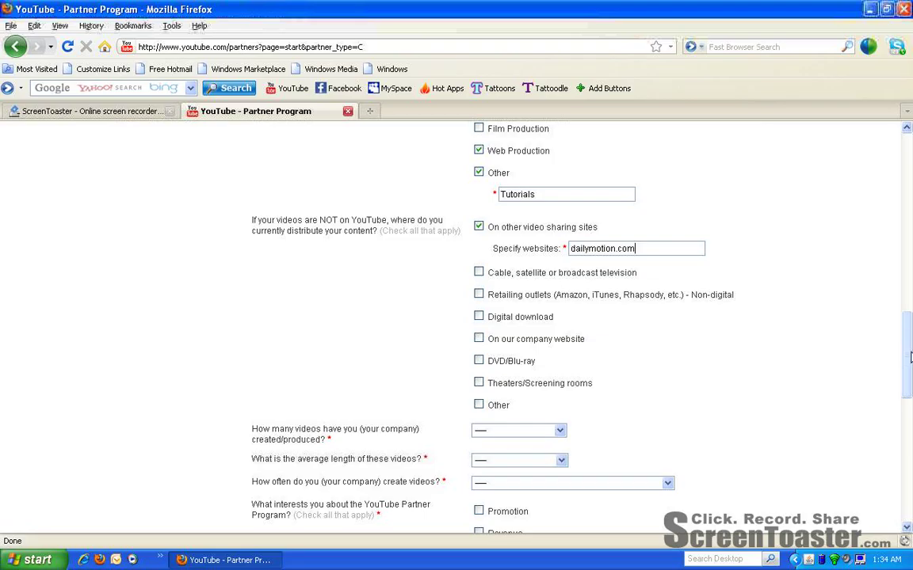
Search YouTube in a new tab for the account's own username and open the video "How To Get The Mac Logon!!!"
{"action": "left_click_drag", "start_coordinate": [909, 359], "coordinate": [910, 380]}
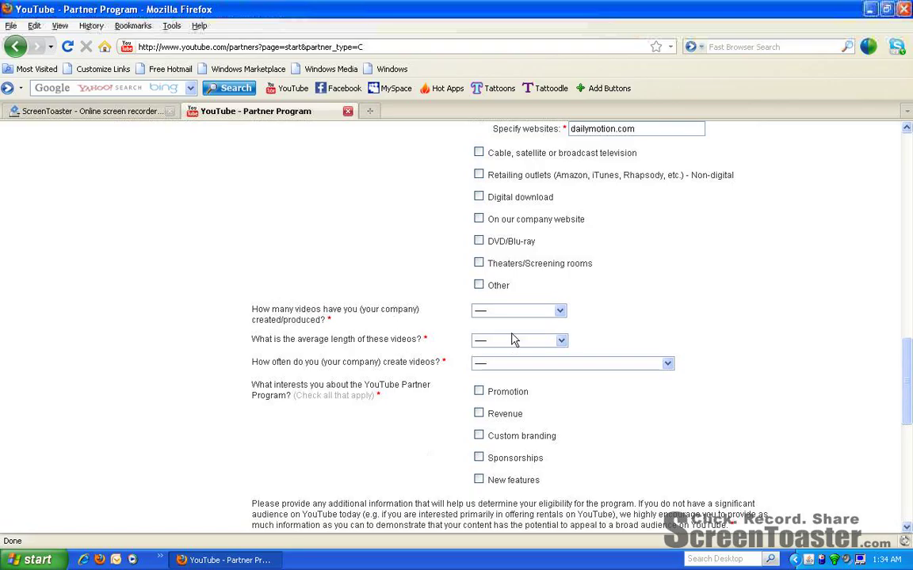
{"action": "left_click", "coordinate": [370, 113]}
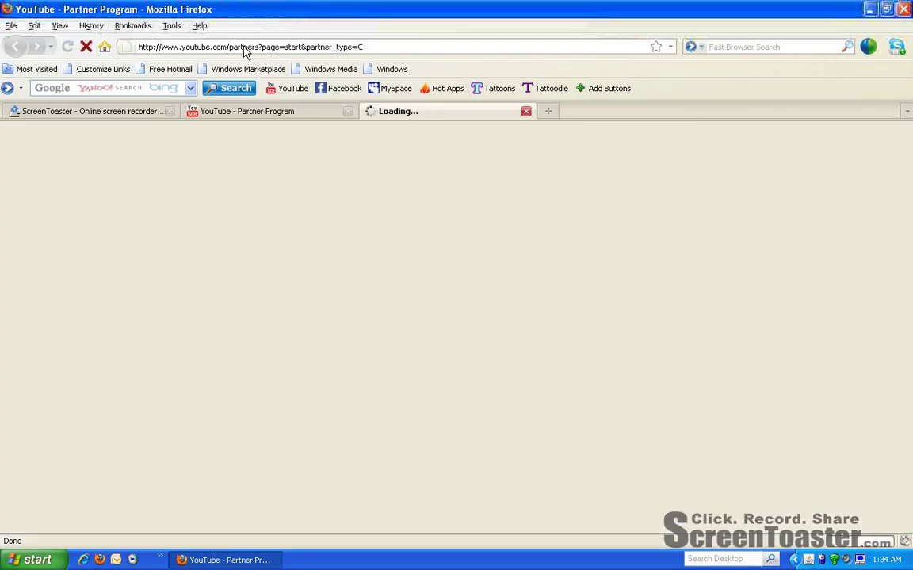
{"action": "type", "text": "youtube"}
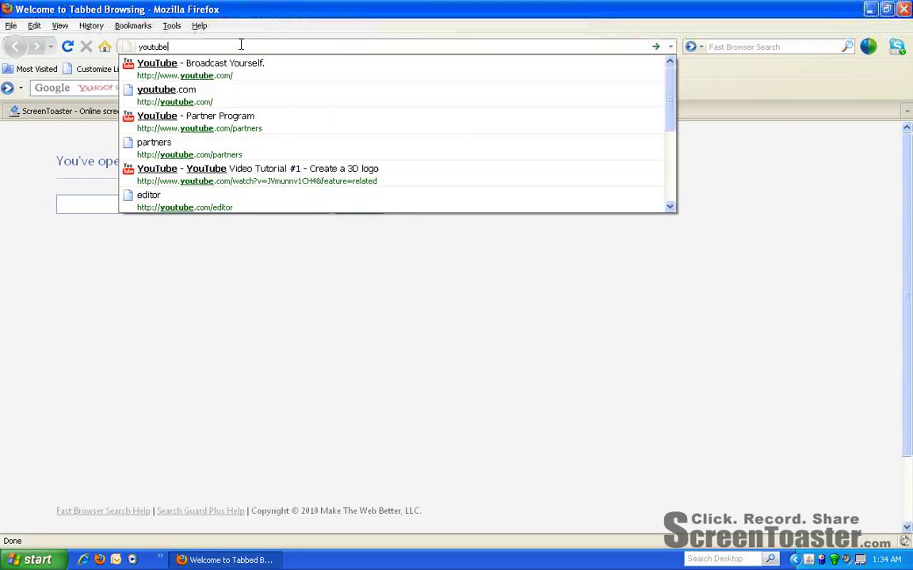
{"action": "key", "text": "Down"}
{"action": "key", "text": "Return"}
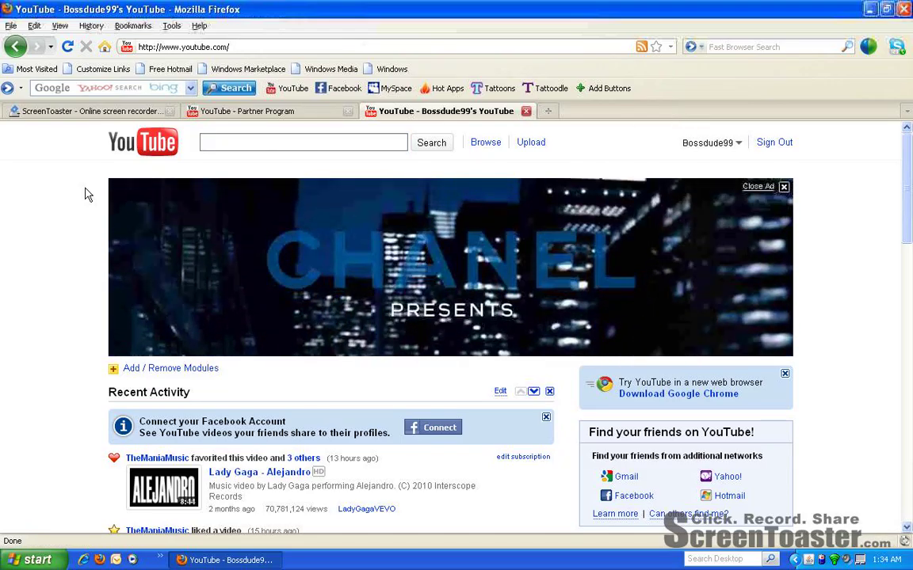
{"action": "left_click", "coordinate": [248, 142]}
{"action": "type", "text": "bossdu"}
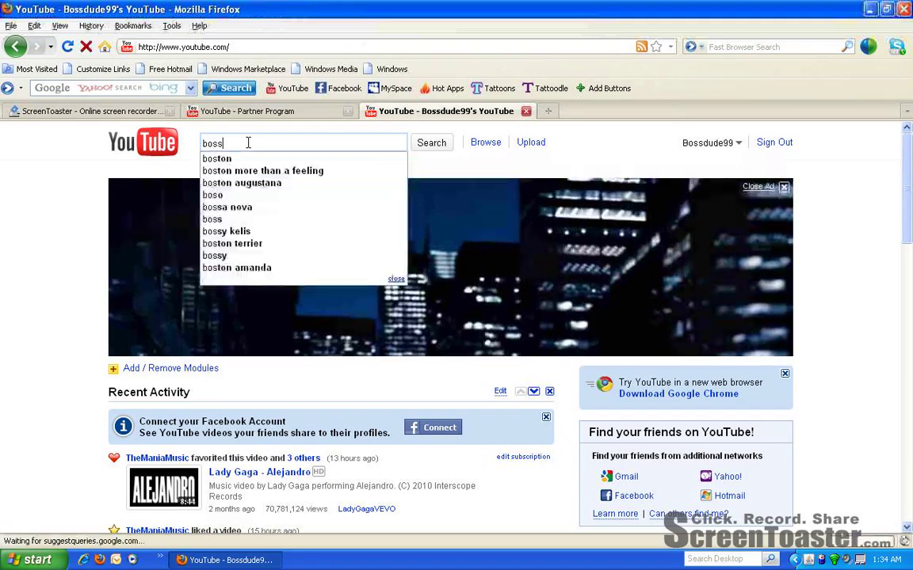
{"action": "type", "text": "de99"}
{"action": "key", "text": "Return"}
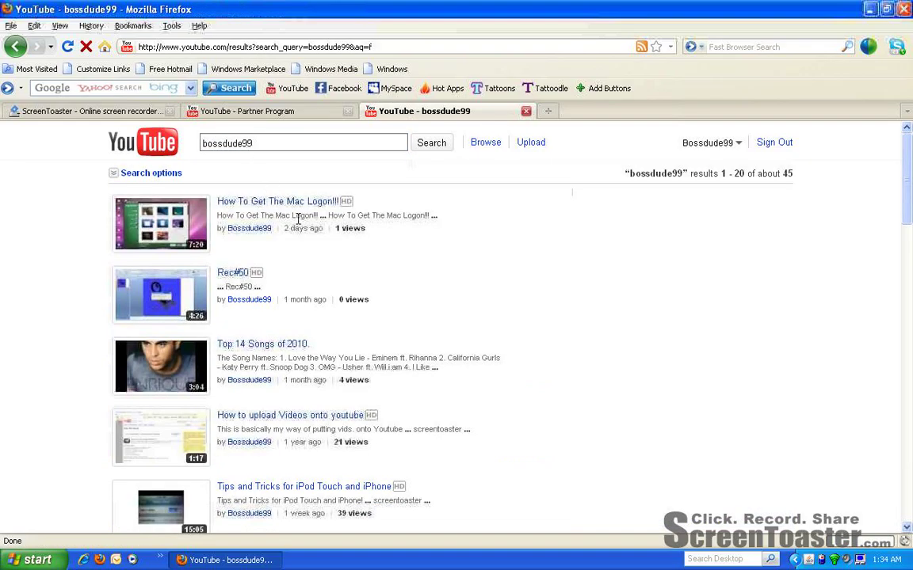
{"action": "left_click", "coordinate": [282, 208]}
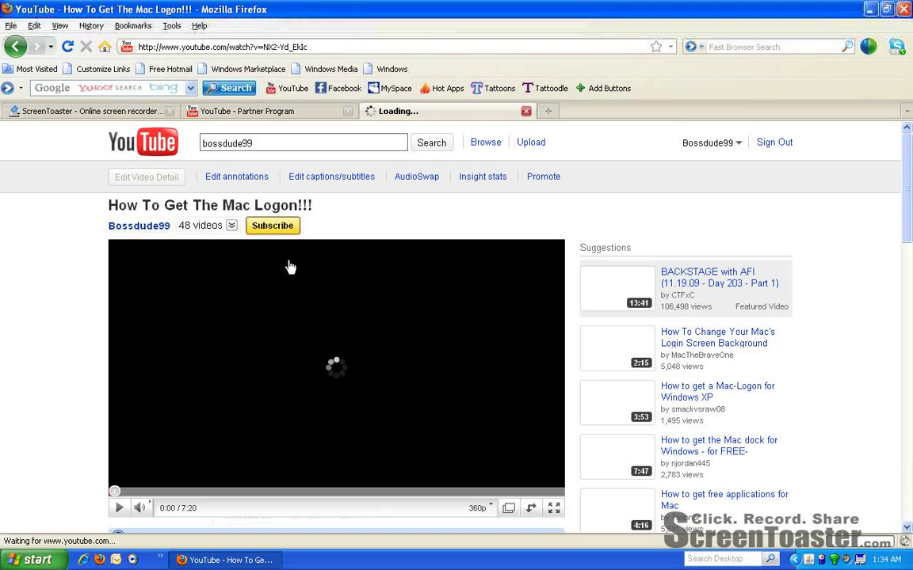
Back in the application, set videos produced to Between 31 to 100, average length to <10 minutes and frequency to More than once a week
{"action": "left_click", "coordinate": [289, 117]}
{"action": "left_click", "coordinate": [530, 310]}
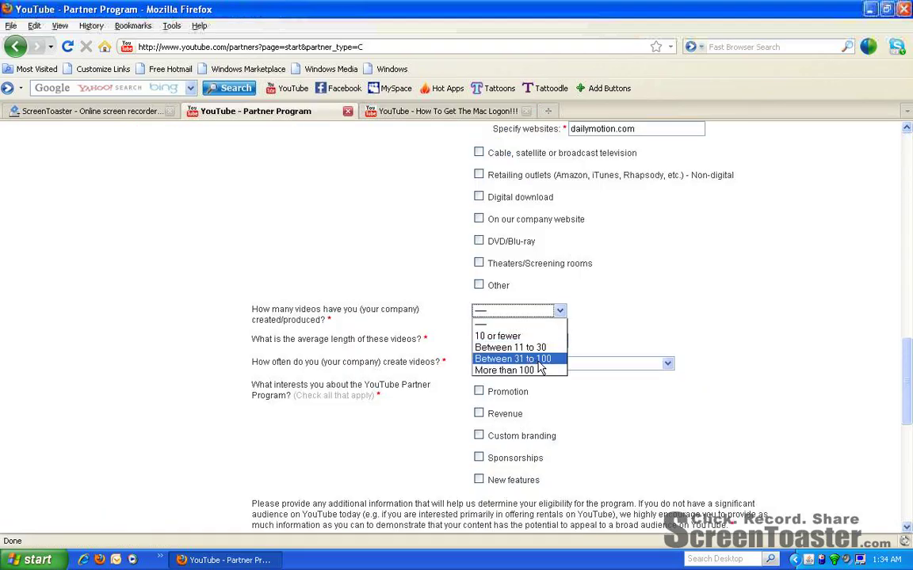
{"action": "left_click", "coordinate": [538, 361]}
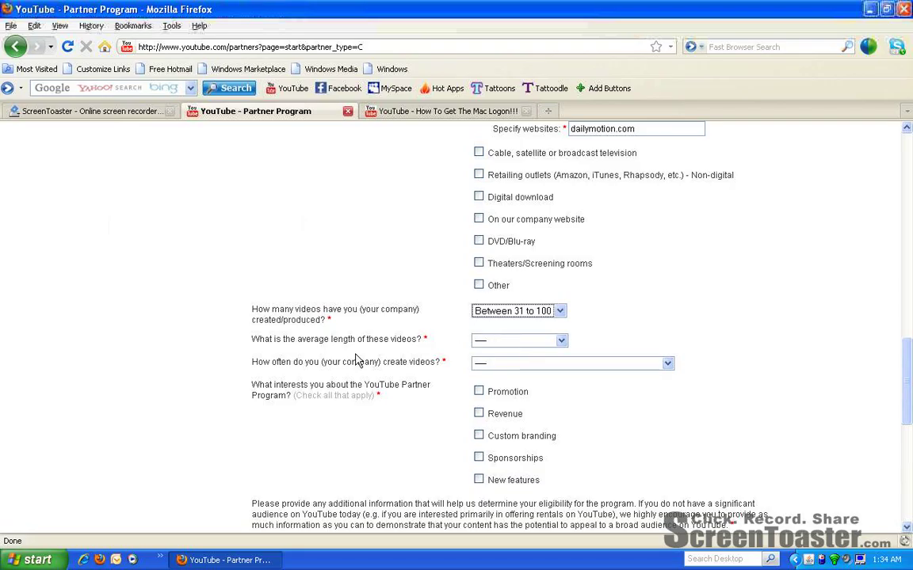
{"action": "left_click", "coordinate": [519, 340]}
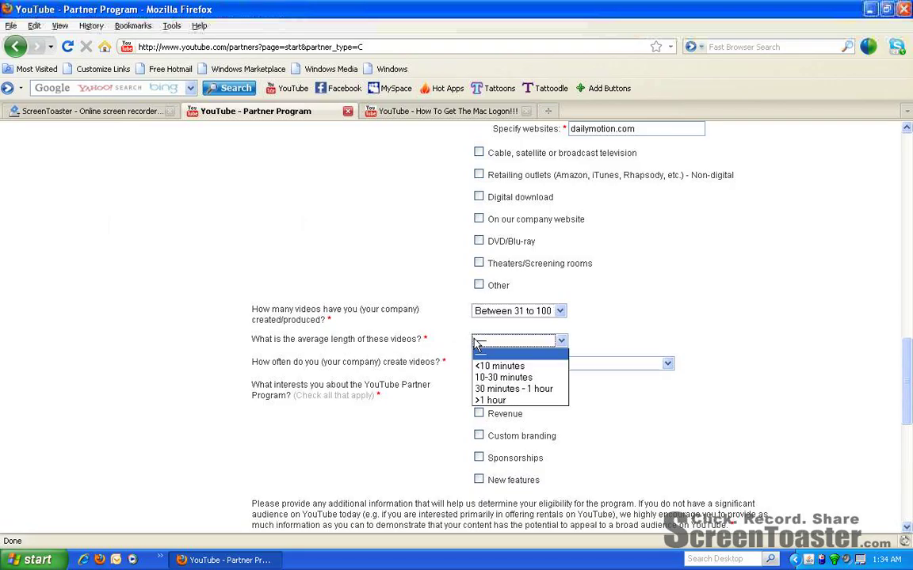
{"action": "left_click", "coordinate": [513, 367]}
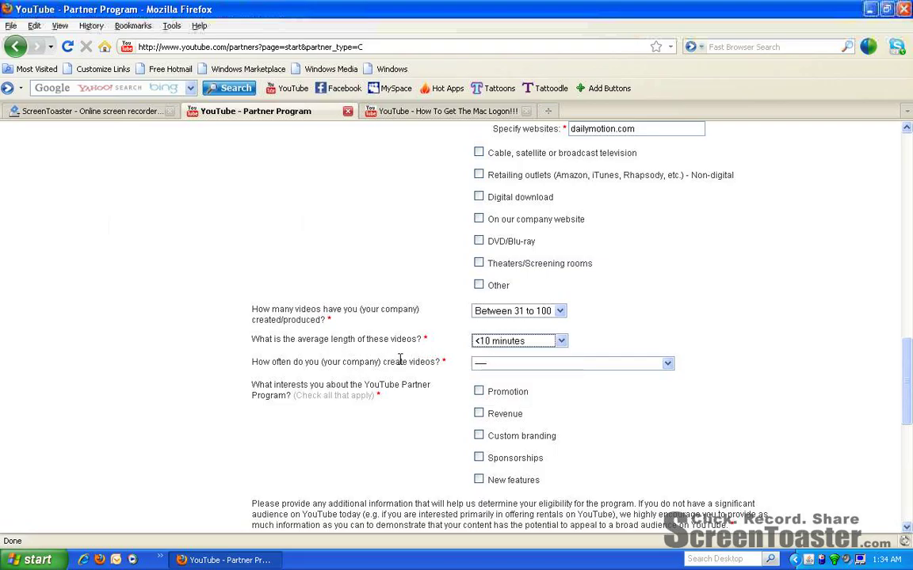
{"action": "left_click", "coordinate": [507, 364]}
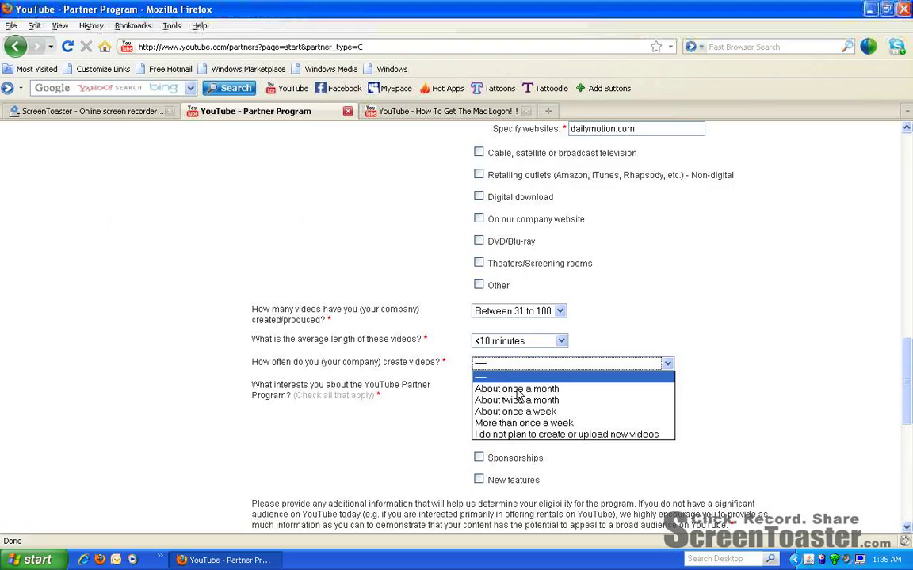
{"action": "left_click", "coordinate": [557, 426]}
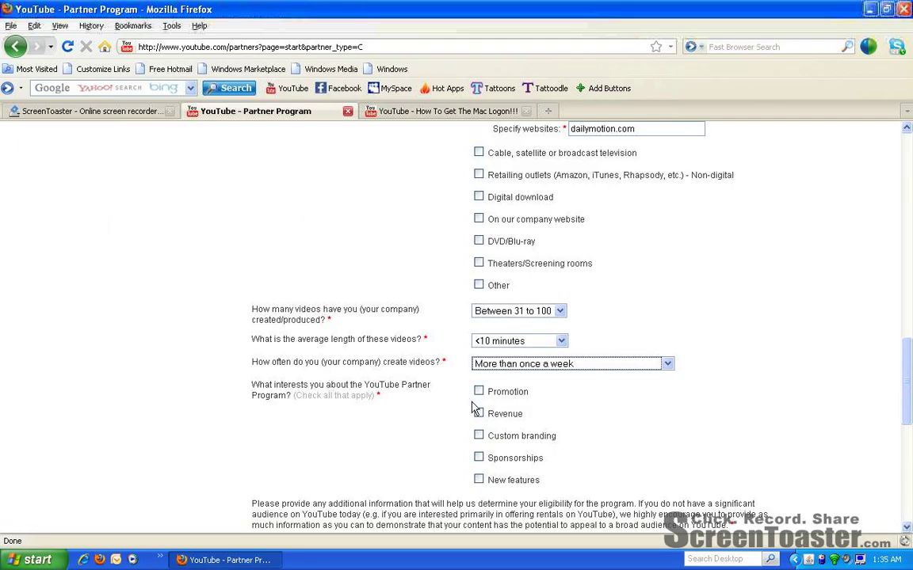
Select Custom branding, Sponsorships, New features and Promotion as the interests in the Partner Program
{"action": "left_click", "coordinate": [479, 439]}
{"action": "left_click", "coordinate": [479, 458]}
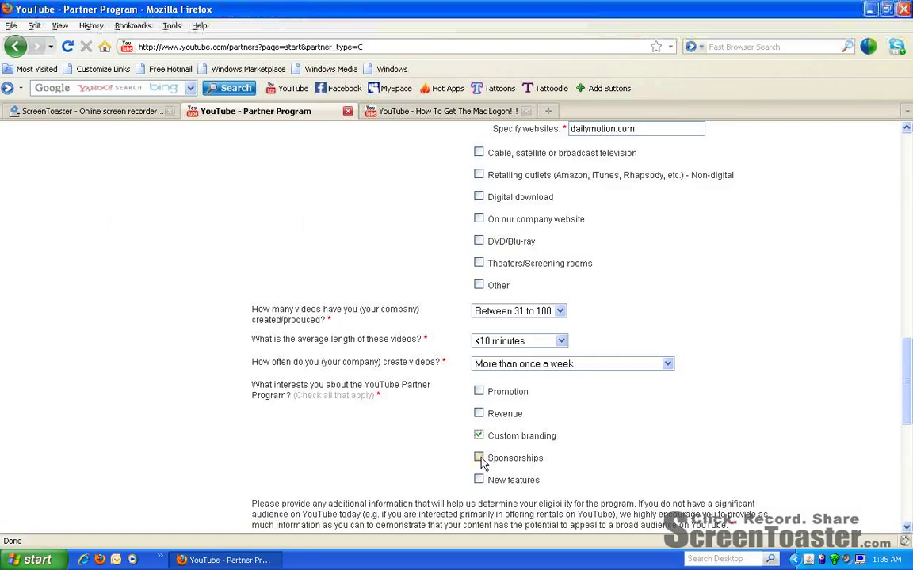
{"action": "left_click", "coordinate": [480, 481]}
{"action": "left_click", "coordinate": [480, 391]}
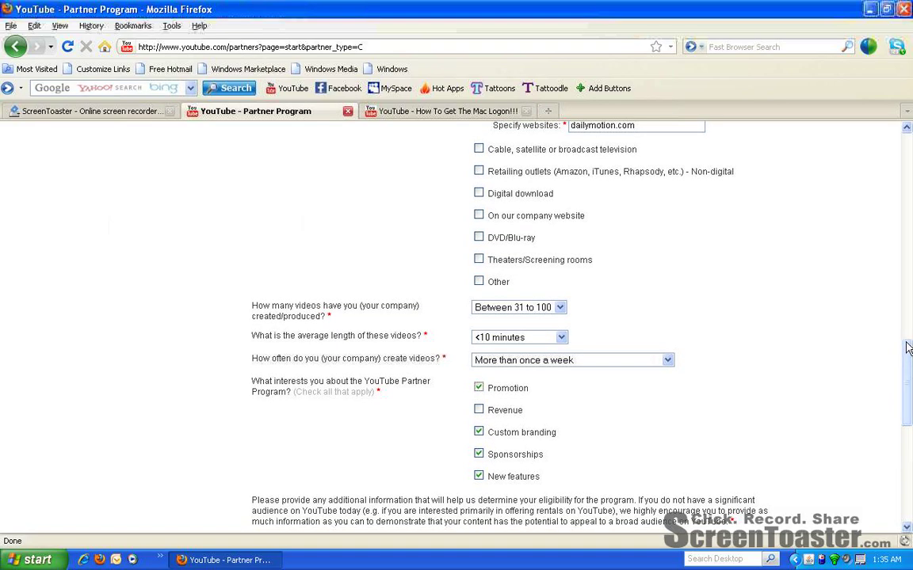
Begin the additional information with "I create helpful videos for everyone that people view and find either helpful, funny, or just plain out good."
{"action": "scroll", "coordinate": [908, 400], "scroll_direction": "down", "scroll_amount": 4}
{"action": "scroll", "coordinate": [908, 400], "scroll_direction": "down", "scroll_amount": 1}
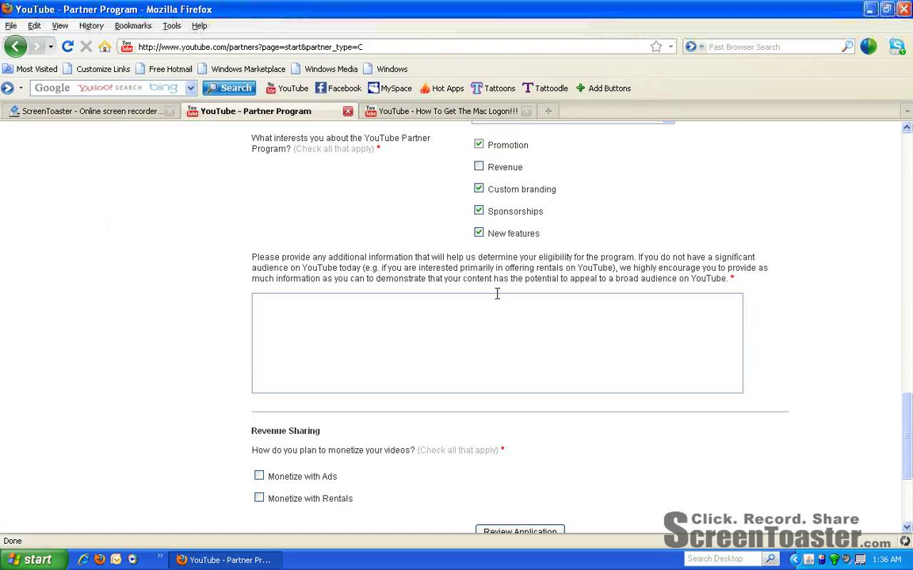
{"action": "left_click", "coordinate": [497, 294]}
{"action": "type", "text": "I create helpful vid"}
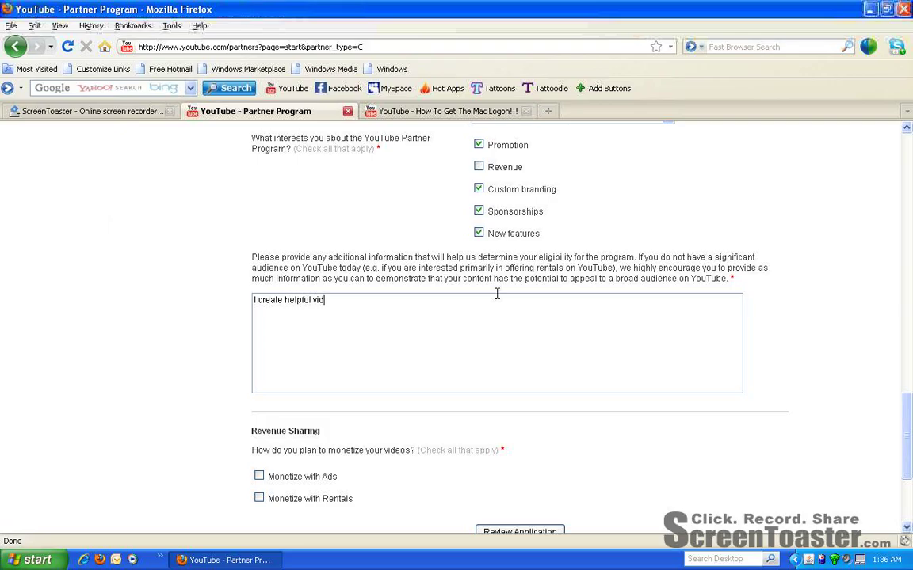
{"action": "type", "text": "eos for everyone that people"}
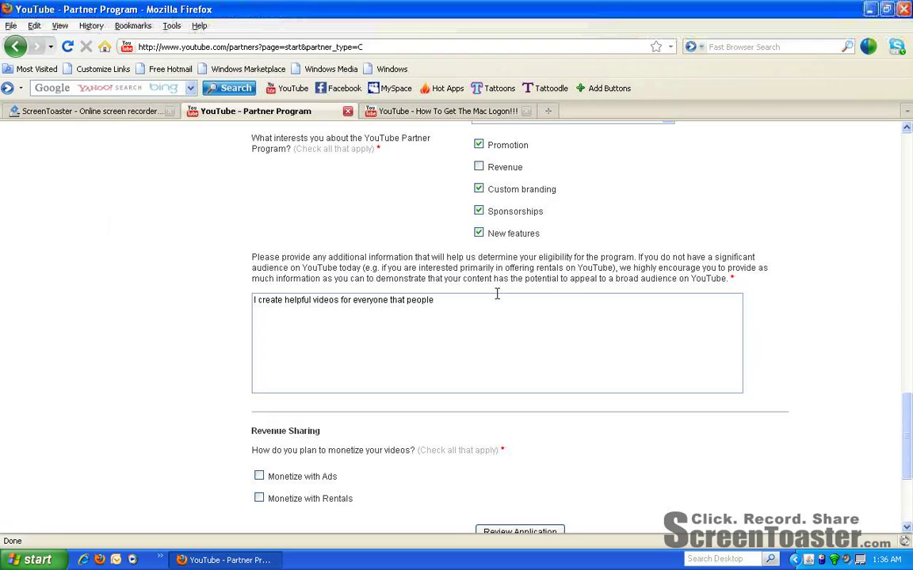
{"action": "type", "text": " view and find either helpf"}
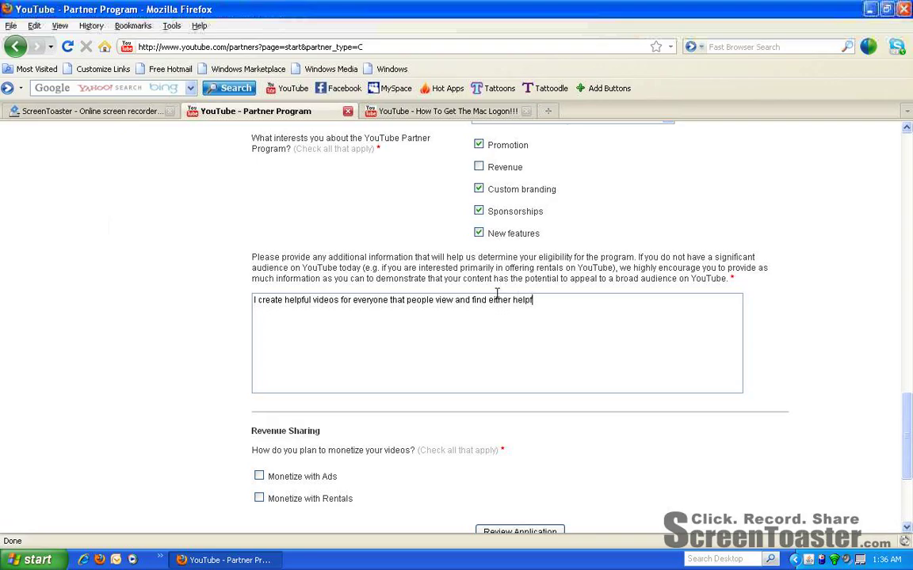
{"action": "type", "text": "ul, funny, or just o"}
{"action": "key", "text": "BackSpace"}
{"action": "type", "text": "plain"}
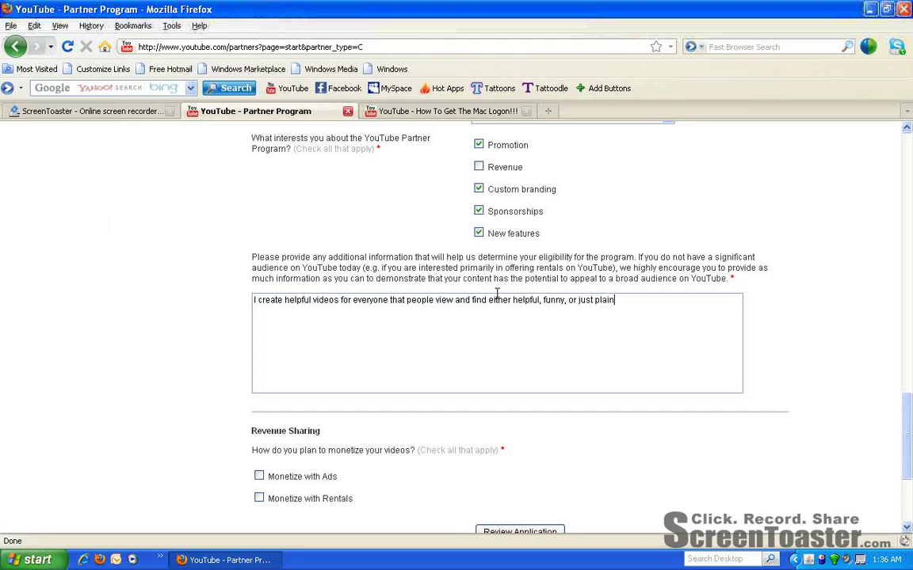
{"action": "type", "text": " out good. I have many v"}
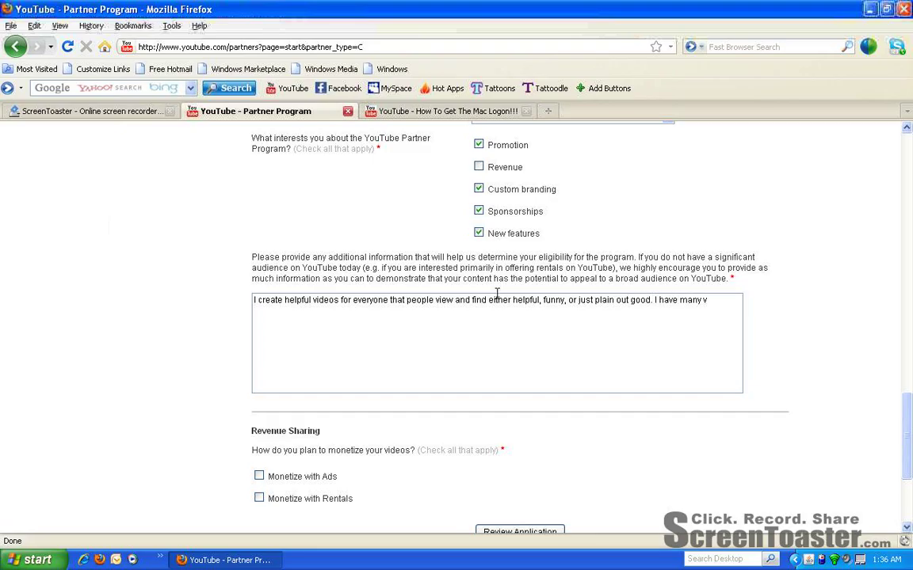
Add "I have many videos on many different subjects including... gaming, computers, electronics (ipod touch, ipad, and iphone ect.)" to the additional information
{"action": "type", "text": "ideoes"}
{"action": "key", "text": "BackSpace"}
{"action": "type", "text": "on my"}
{"action": "key", "text": "BackSpace"}
{"action": "type", "text": "any did"}
{"action": "key", "text": "BackSpace"}
{"action": "type", "text": "fferne"}
{"action": "key", "text": "BackSpace"}
{"action": "key", "text": "BackSpace"}
{"action": "type", "text": "ent s"}
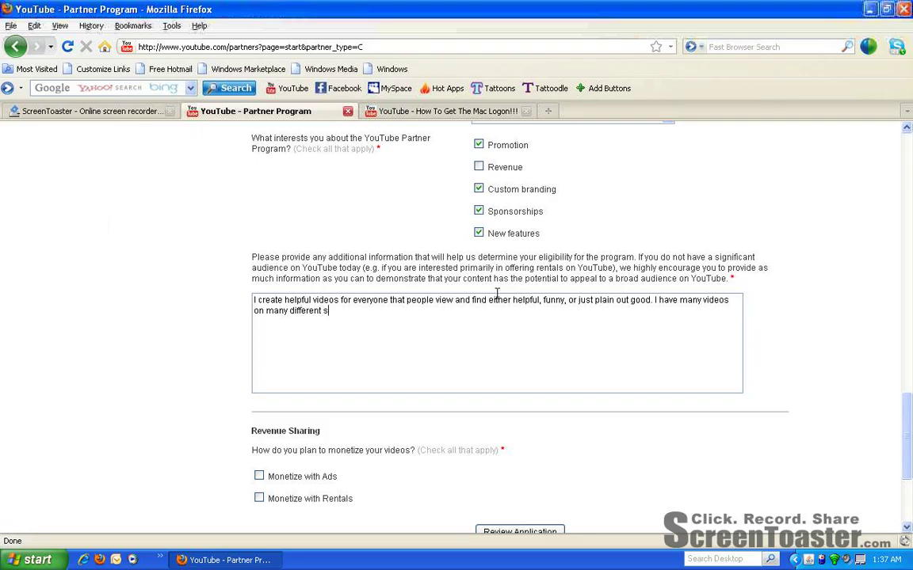
{"action": "type", "text": "ubjects including,"}
{"action": "key", "text": "BackSpace"}
{"action": "key", "text": "BackSpace"}
{"action": "type", "text": "... gaming, "}
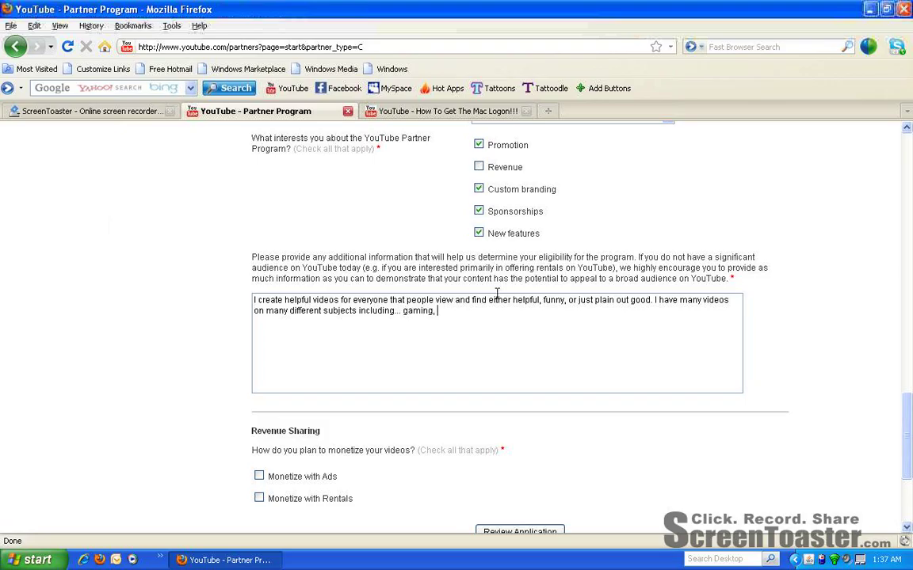
{"action": "type", "text": "computers, electronics ("}
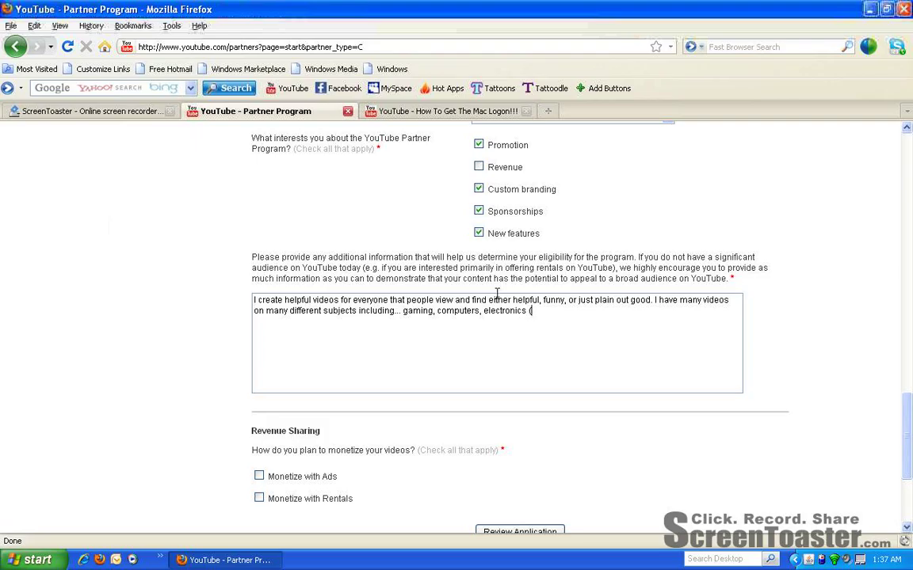
{"action": "type", "text": "ipod touch, ipad, and iphone"}
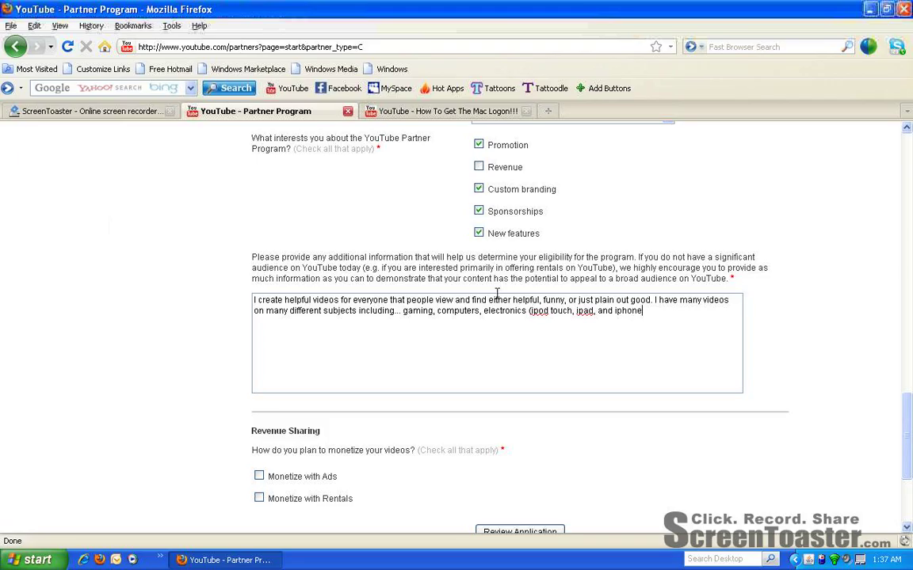
{"action": "type", "text": " ect.)"}
Hyphenate the device names in the additional information as i-pod, i-pad and i-phone
{"action": "key", "text": "Left"}
{"action": "key", "text": "Left"}
{"action": "key", "text": "Left"}
{"action": "key", "text": "Left"}
{"action": "key", "text": "Left"}
{"action": "key", "text": "Left"}
{"action": "key", "text": "Left"}
{"action": "key", "text": "Left"}
{"action": "key", "text": "Left"}
{"action": "key", "text": "Left"}
{"action": "key", "text": "Left"}
{"action": "key", "text": "Left"}
{"action": "key", "text": "Left"}
{"action": "key", "text": "Left"}
{"action": "key", "text": "Left"}
{"action": "key", "text": "Left"}
{"action": "key", "text": "Left"}
{"action": "key", "text": "Left"}
{"action": "key", "text": "Left"}
{"action": "key", "text": "Left"}
{"action": "type", "text": "P"}
{"action": "key", "text": "Left"}
{"action": "key", "text": "Left"}
{"action": "key", "text": "Left"}
{"action": "key", "text": "Left"}
{"action": "key", "text": "Left"}
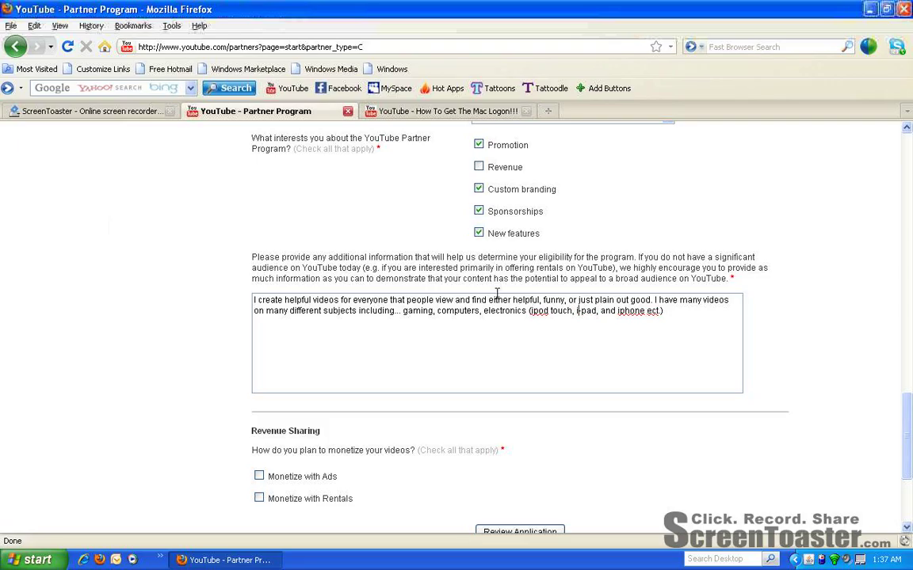
{"action": "key", "text": "Left"}
{"action": "key", "text": "Left"}
{"action": "key", "text": "Left"}
{"action": "key", "text": "Left"}
{"action": "key", "text": "Left"}
{"action": "type", "text": "-"}
{"action": "key", "text": "Right"}
{"action": "key", "text": "Right"}
{"action": "key", "text": "Right"}
{"action": "key", "text": "Right"}
{"action": "key", "text": "Right"}
{"action": "key", "text": "Right"}
{"action": "key", "text": "Right"}
{"action": "key", "text": "Right"}
{"action": "key", "text": "Right"}
{"action": "key", "text": "Right"}
{"action": "key", "text": "Right"}
{"action": "key", "text": "Right"}
{"action": "key", "text": "Right"}
{"action": "key", "text": "Right"}
{"action": "key", "text": "Right"}
{"action": "key", "text": "Right"}
{"action": "key", "text": "Right"}
{"action": "key", "text": "Right"}
{"action": "key", "text": "Right"}
{"action": "key", "text": "Right"}
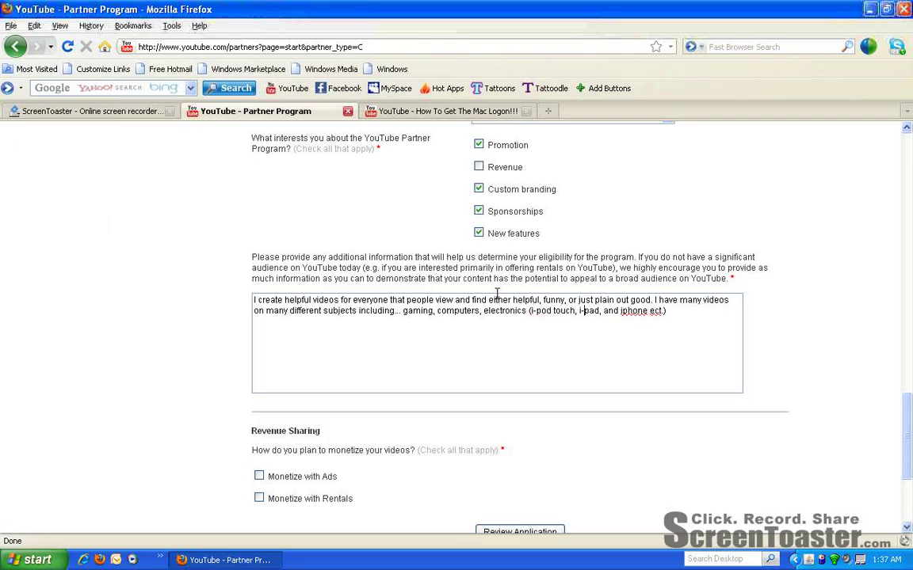
{"action": "type", "text": "-"}
{"action": "key", "text": "Right"}
{"action": "key", "text": "Right"}
{"action": "key", "text": "Right"}
{"action": "key", "text": "Right"}
{"action": "key", "text": "Right"}
{"action": "key", "text": "Right"}
{"action": "key", "text": "Right"}
{"action": "key", "text": "Right"}
{"action": "key", "text": "Right"}
Continue the additional information with "Many people enjoy my videos and personally I enjoy make them for the"
{"action": "type", "text": ". "}
{"action": "type", "text": "I mig"}
{"action": "type", "text": "ht"}
{"action": "key", "text": "BackSpace"}
{"action": "key", "text": "BackSpace"}
{"action": "key", "text": "BackSpace"}
{"action": "key", "text": "BackSpace"}
{"action": "key", "text": "BackSpace"}
{"action": "type", "text": "Many people en"}
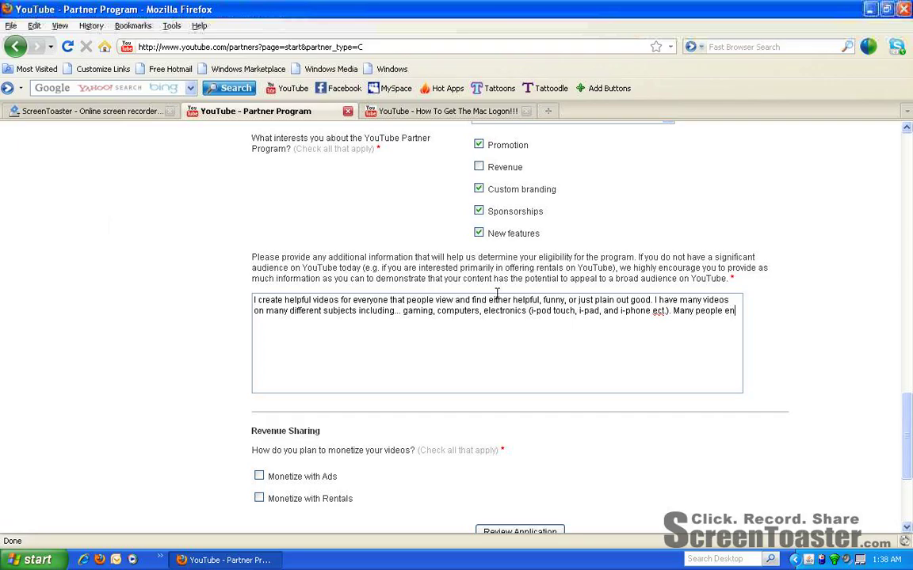
{"action": "type", "text": "joy my vi"}
{"action": "type", "text": "deos and per"}
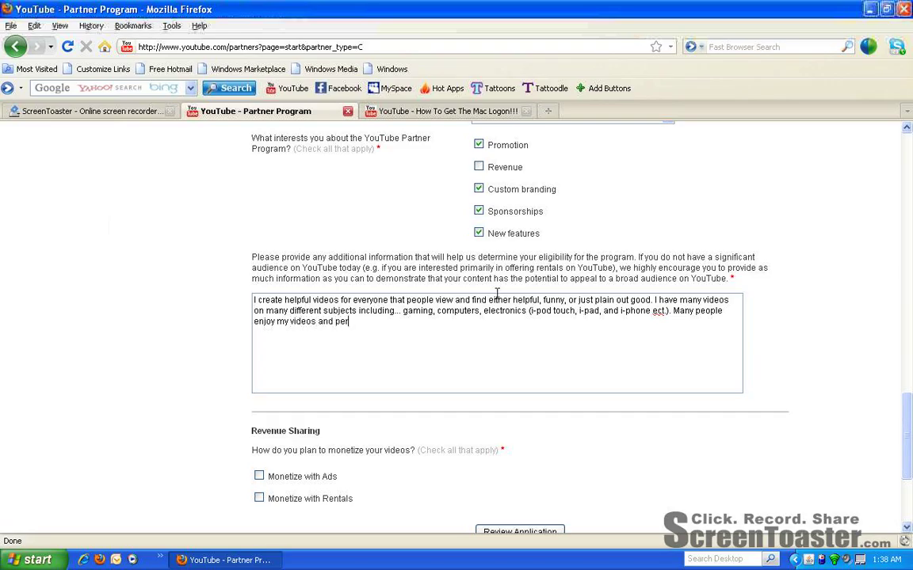
{"action": "type", "text": "sonally I enjoy make them for the h"}
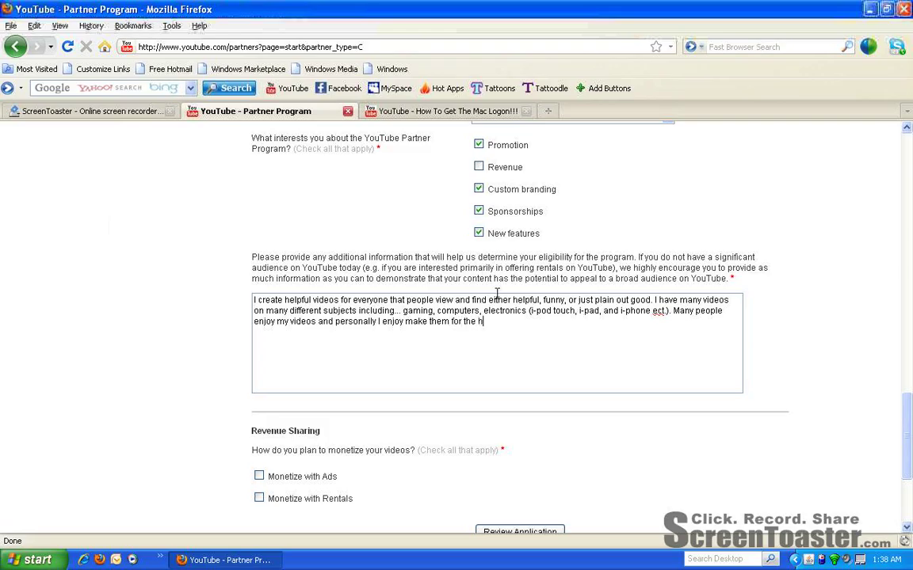
Finish the additional information with "happiness and and just plain-out fun of the retakes and all the time spent thinking about what I'll do next!!!"
{"action": "type", "text": "appy"}
{"action": "type", "text": "ness"}
{"action": "type", "text": " an"}
{"action": "key", "text": "BackSpace"}
{"action": "key", "text": "BackSpace"}
{"action": "key", "text": "BackSpace"}
{"action": "key", "text": "BackSpace"}
{"action": "key", "text": "BackSpace"}
{"action": "type", "text": "iness"}
{"action": "key", "text": "BackSpace"}
{"action": "type", "text": "ust plainout"}
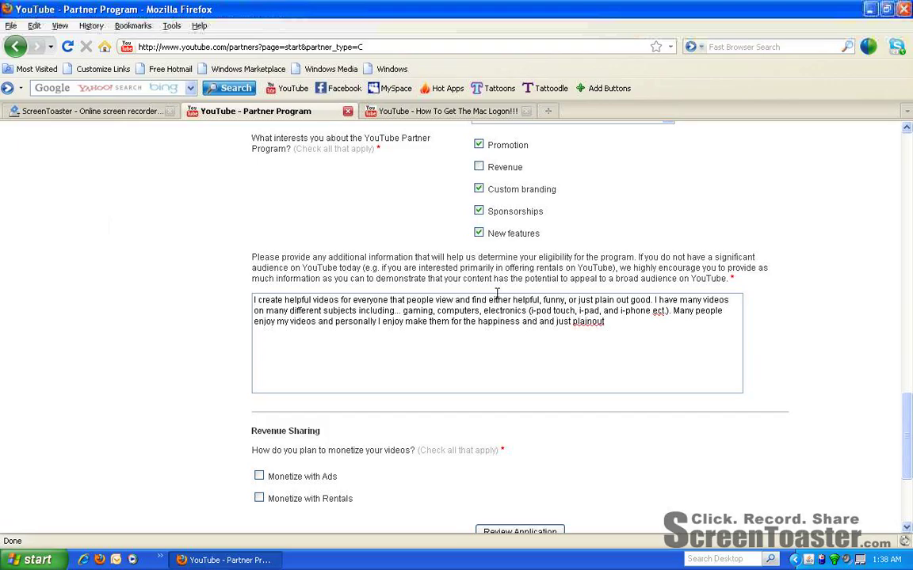
{"action": "key", "text": "BackSpace"}
{"action": "key", "text": "BackSpace"}
{"action": "key", "text": "BackSpace"}
{"action": "type", "text": "-out fun of the retakes and all the time spen"}
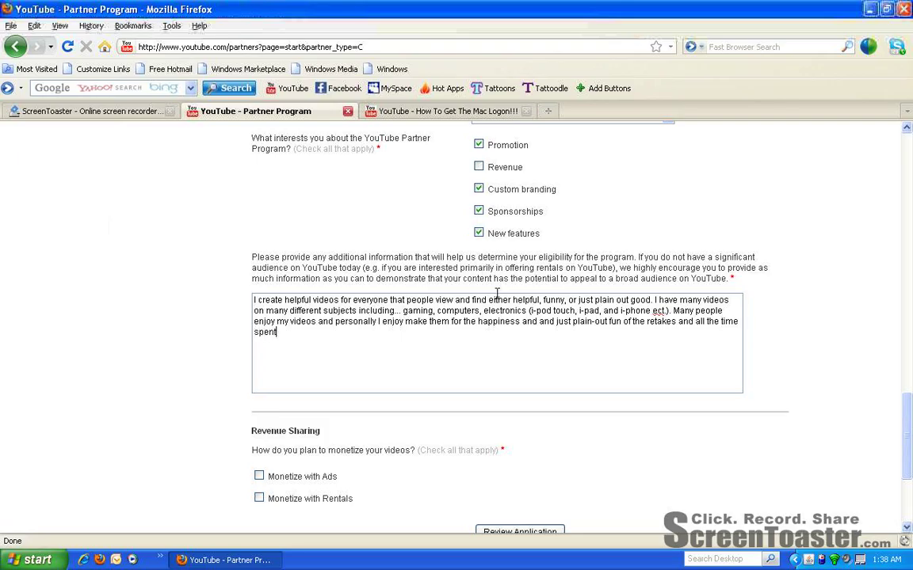
{"action": "type", "text": "t thinking about what I'll d"}
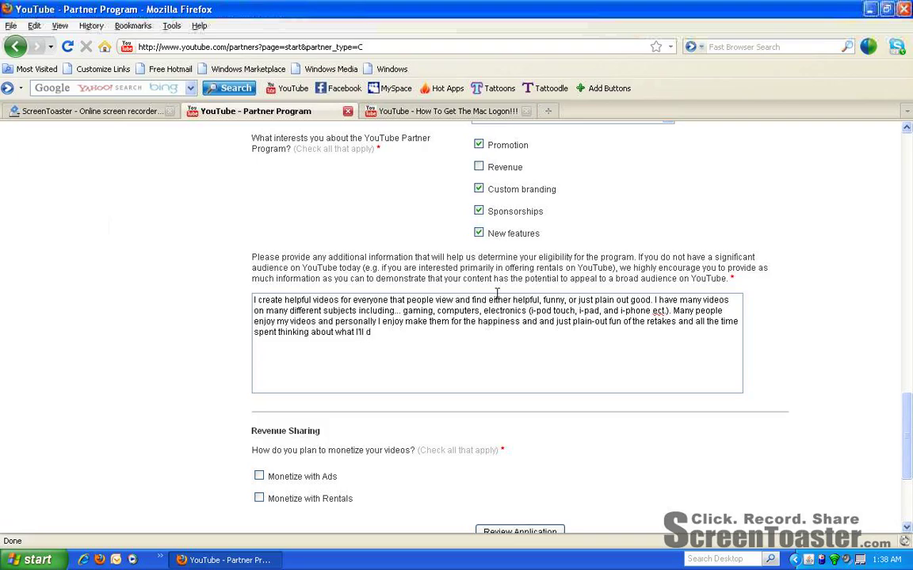
{"action": "type", "text": "o next!!!"}
Select Monetize with Rentals and Monetize with Ads for revenue sharing, and open the application for review
{"action": "left_click", "coordinate": [259, 498]}
{"action": "left_click", "coordinate": [259, 477]}
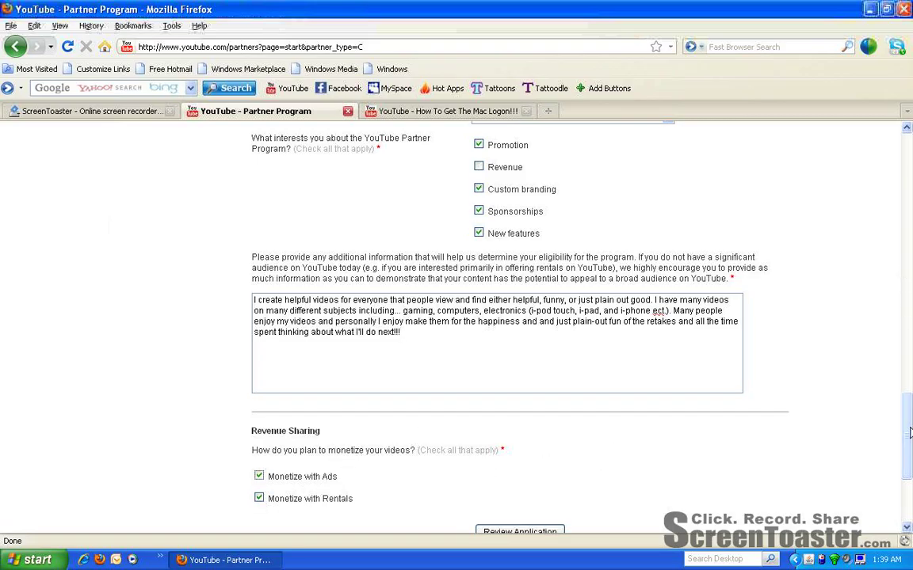
{"action": "scroll", "coordinate": [909, 504], "scroll_direction": "down", "scroll_amount": 4}
{"action": "left_click", "coordinate": [509, 385]}
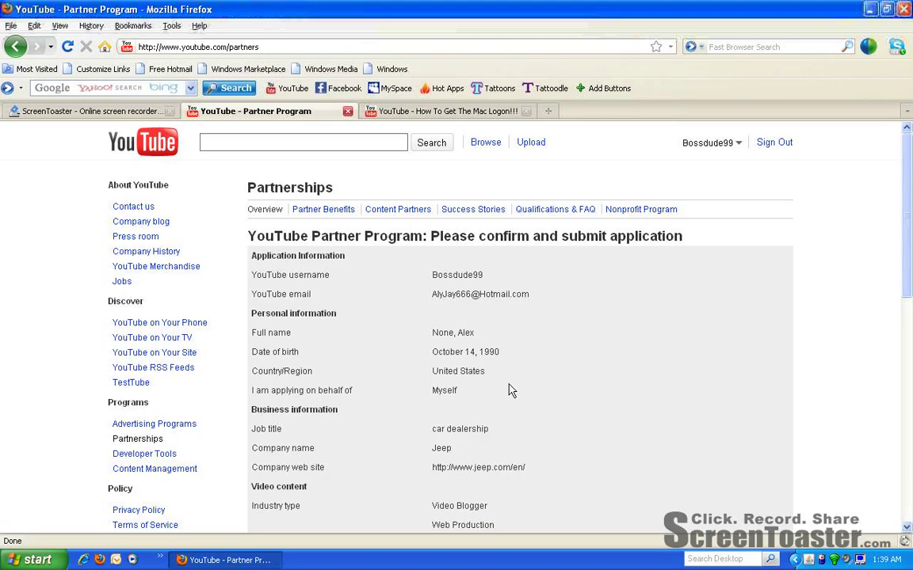
Examine the application summary from the username and personal details through to the additional information text
{"action": "left_click_drag", "start_coordinate": [908, 269], "coordinate": [911, 184]}
{"action": "left_click_drag", "start_coordinate": [470, 468], "coordinate": [458, 467]}
{"action": "left_click", "coordinate": [458, 466]}
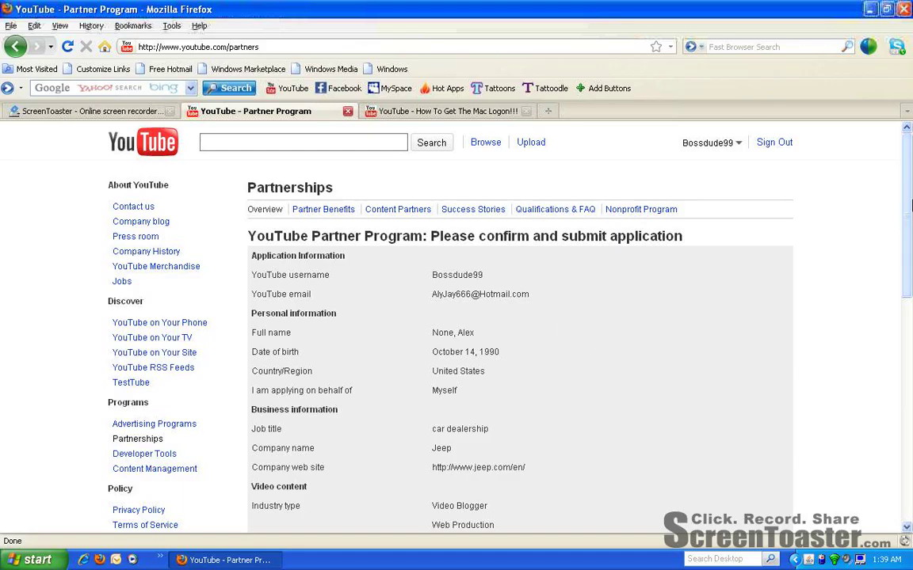
{"action": "left_click_drag", "start_coordinate": [908, 198], "coordinate": [910, 176]}
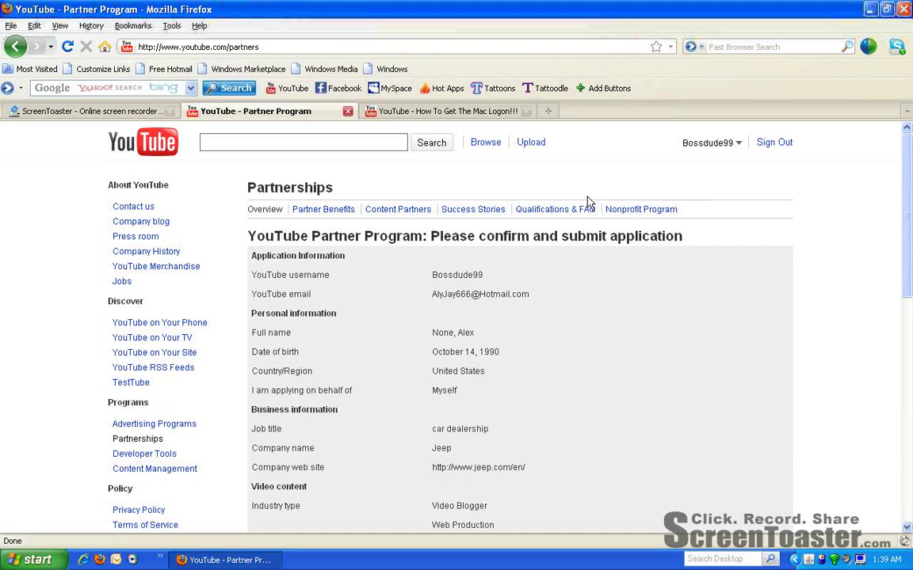
{"action": "double_click", "coordinate": [262, 275]}
{"action": "left_click", "coordinate": [341, 278]}
{"action": "left_click", "coordinate": [910, 463]}
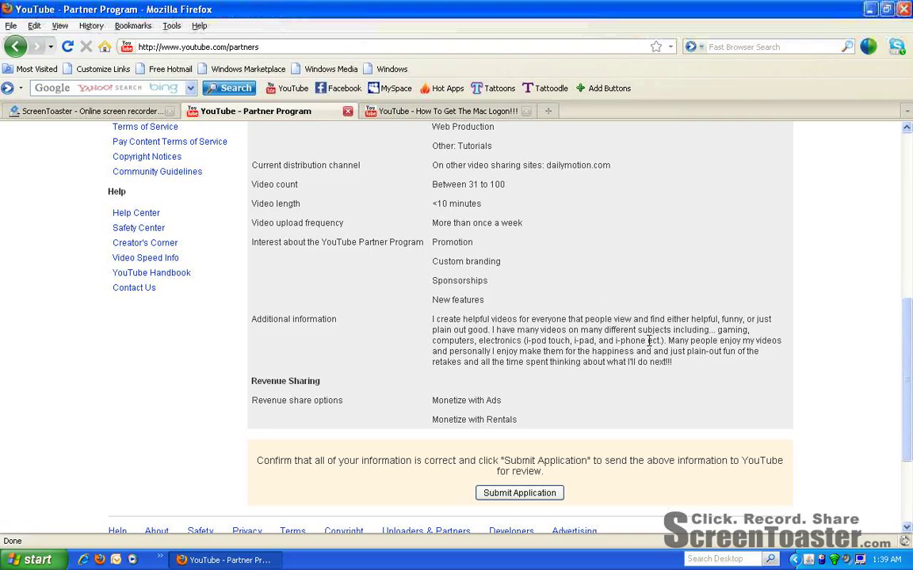
{"action": "left_click_drag", "start_coordinate": [675, 362], "coordinate": [433, 317]}
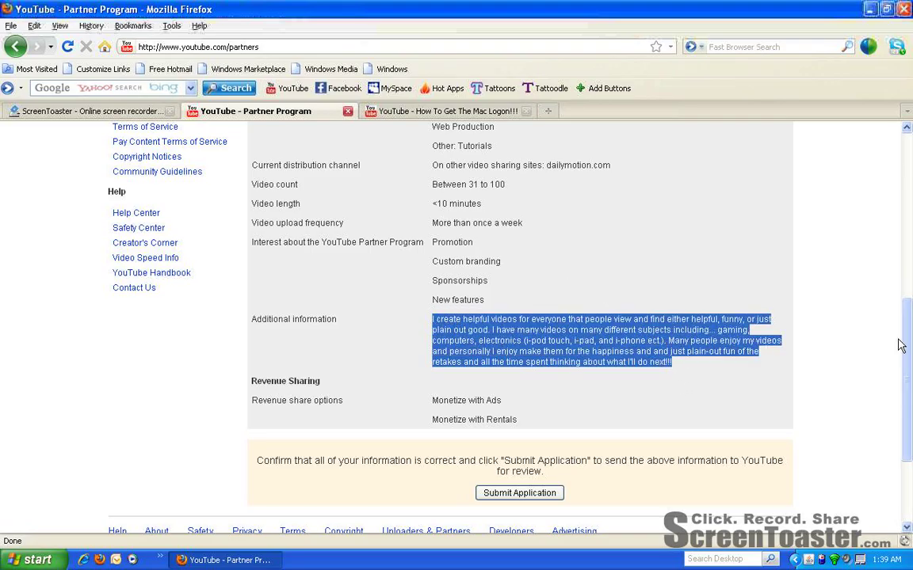
Go back to the application form, choose to apply anyway and look over the filled-in entries
{"action": "left_click", "coordinate": [15, 46]}
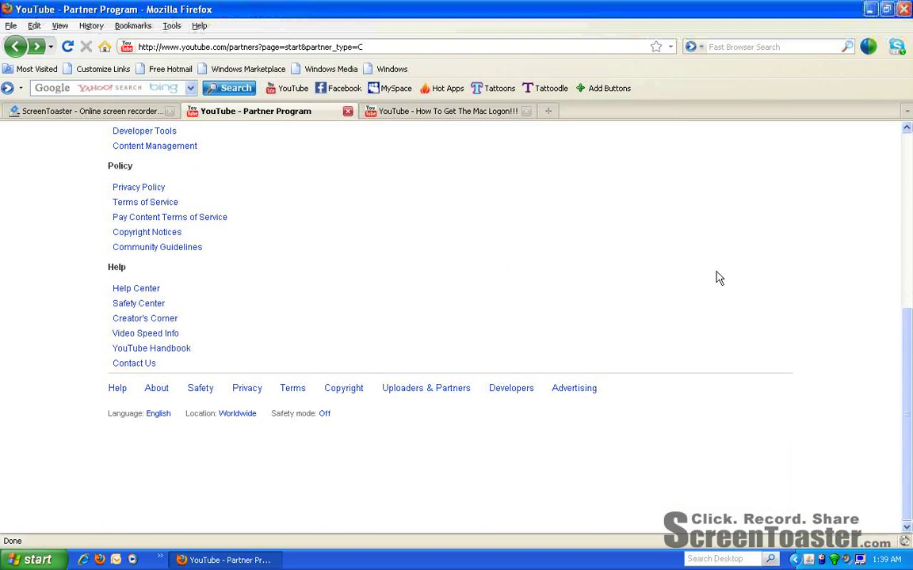
{"action": "left_click_drag", "start_coordinate": [909, 366], "coordinate": [908, 190]}
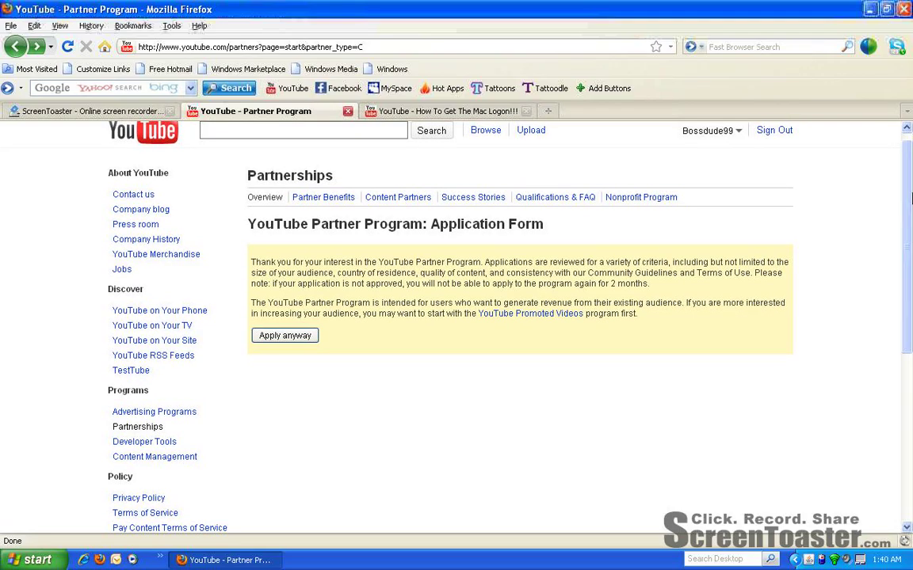
{"action": "left_click", "coordinate": [292, 339]}
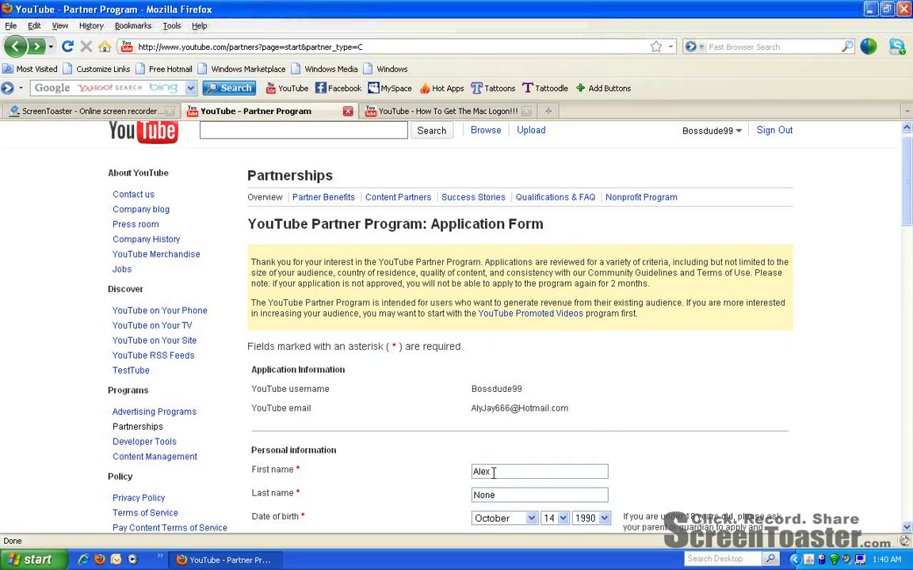
{"action": "type", "text": "hnson"}
{"action": "left_click_drag", "start_coordinate": [912, 285], "coordinate": [911, 373]}
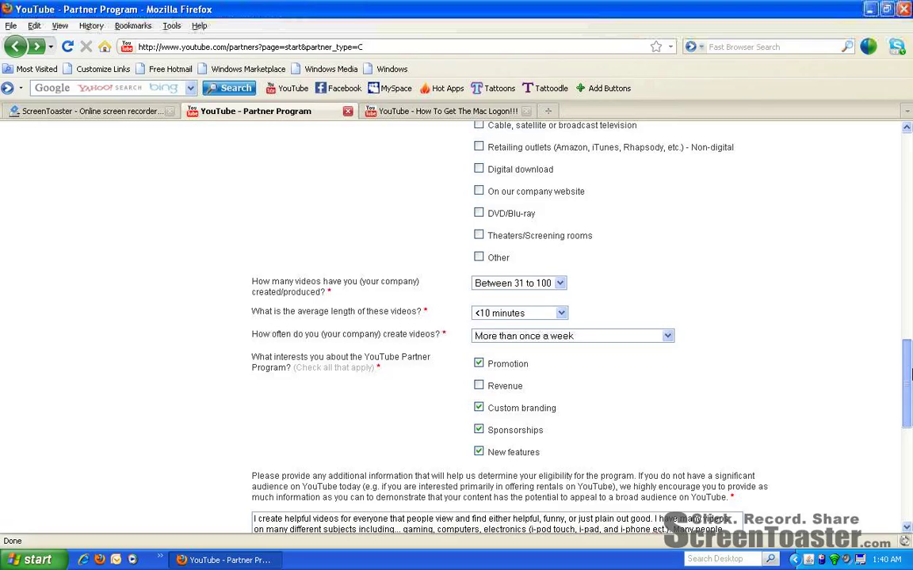
{"action": "scroll", "coordinate": [911, 374], "scroll_direction": "down", "scroll_amount": 3}
{"action": "scroll", "coordinate": [911, 374], "scroll_direction": "up", "scroll_amount": 1}
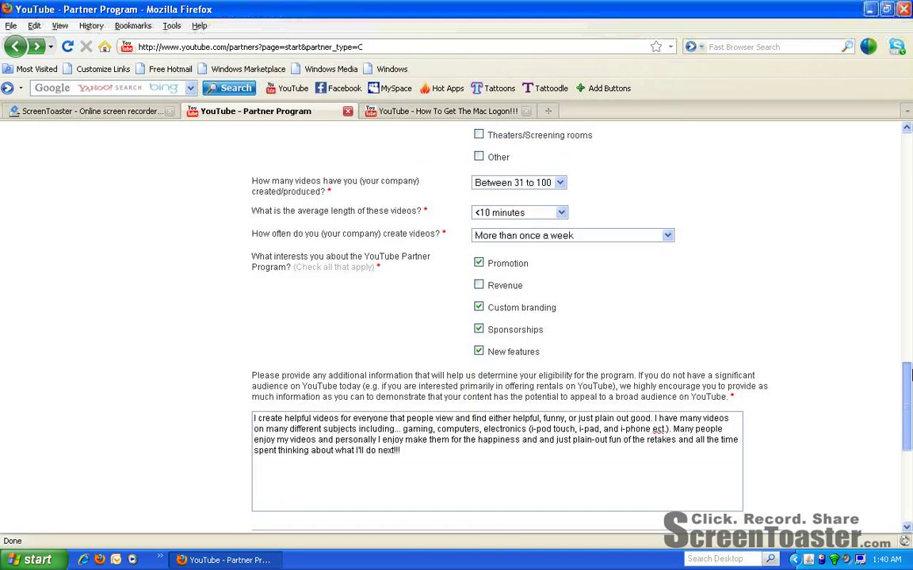
{"action": "scroll", "coordinate": [912, 374], "scroll_direction": "up", "scroll_amount": 5}
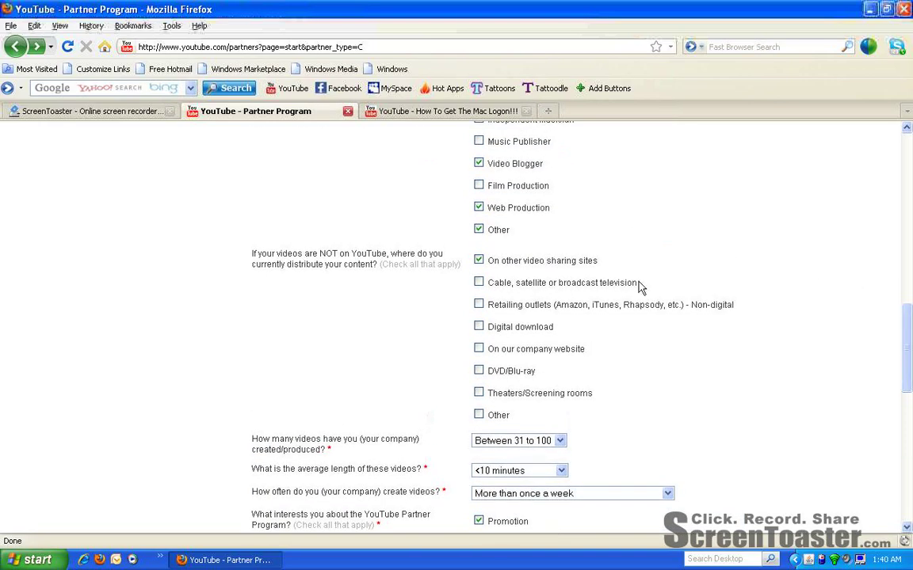
Switch the Digital download distribution option on and off again, and open the application for review
{"action": "left_click", "coordinate": [479, 327]}
{"action": "left_click", "coordinate": [478, 328]}
{"action": "scroll", "coordinate": [464, 380], "scroll_direction": "down", "scroll_amount": 8}
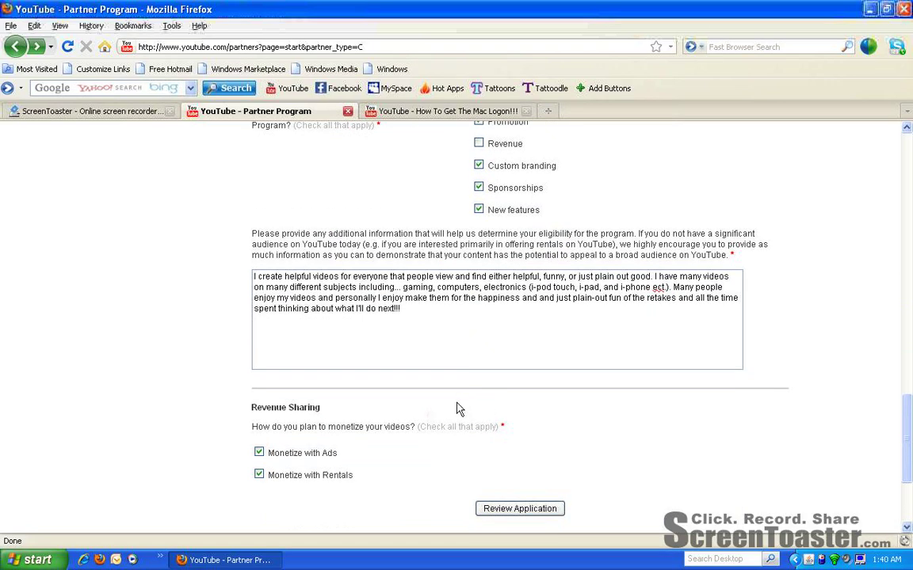
{"action": "left_click", "coordinate": [530, 511]}
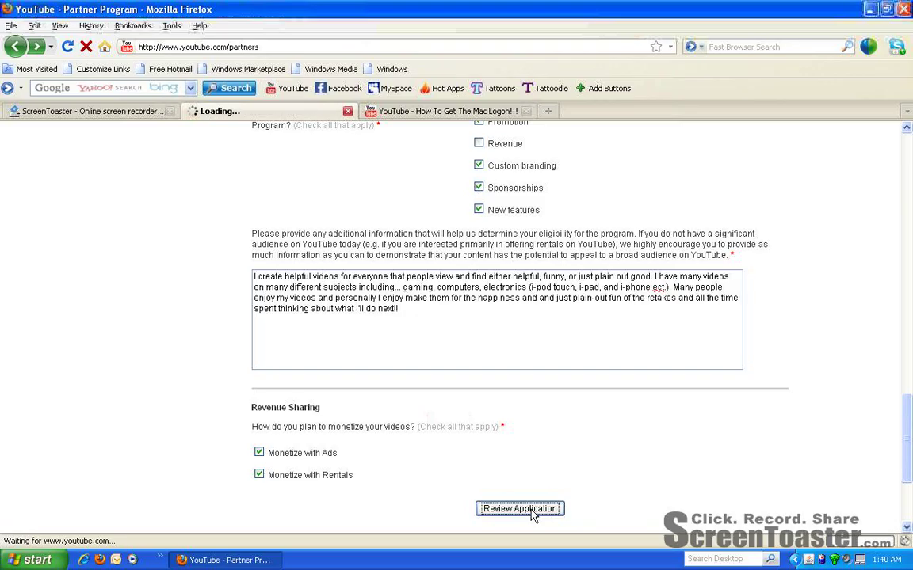